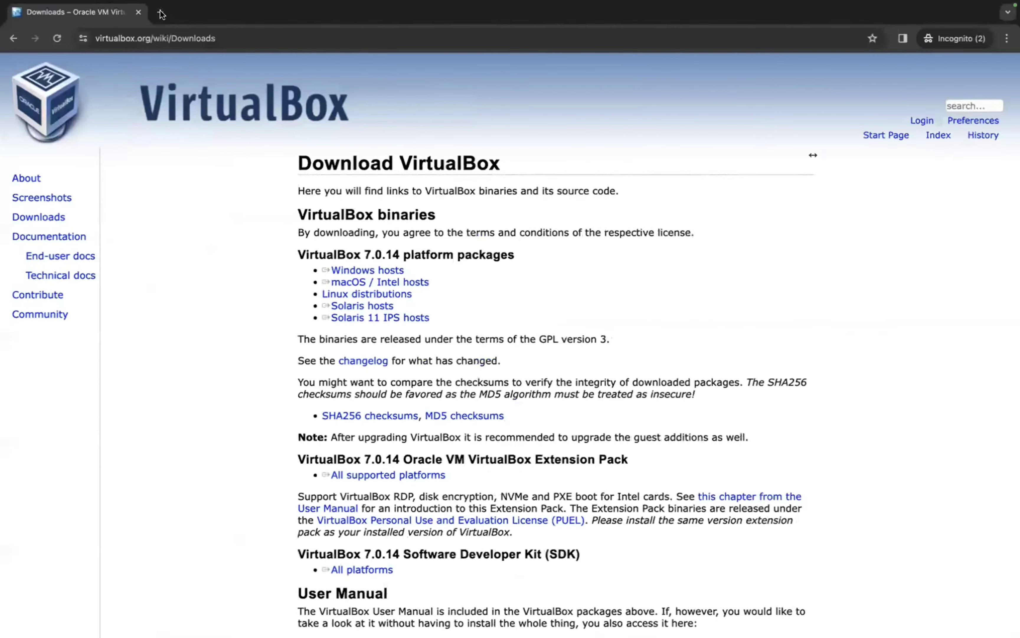
# Step: Open a new incognito tab beside the VirtualBox 7.0.14 Downloads page
pyautogui.hotkey('ctrl', 't')
# Step: Search Google for CentOS, typed as 'centis'
pyautogui.write('centis')
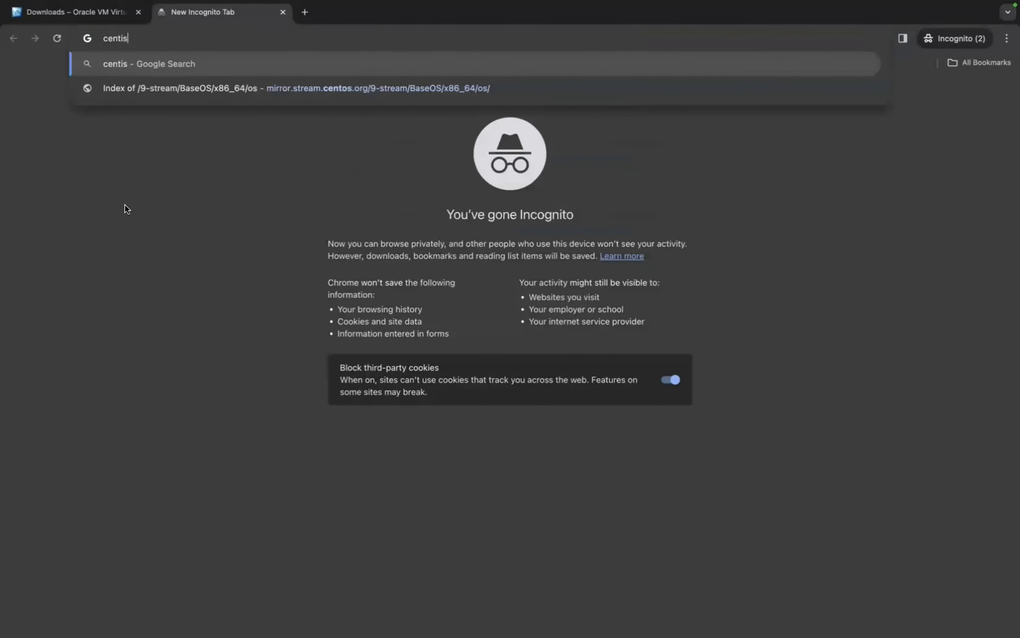
pyautogui.press('Return')
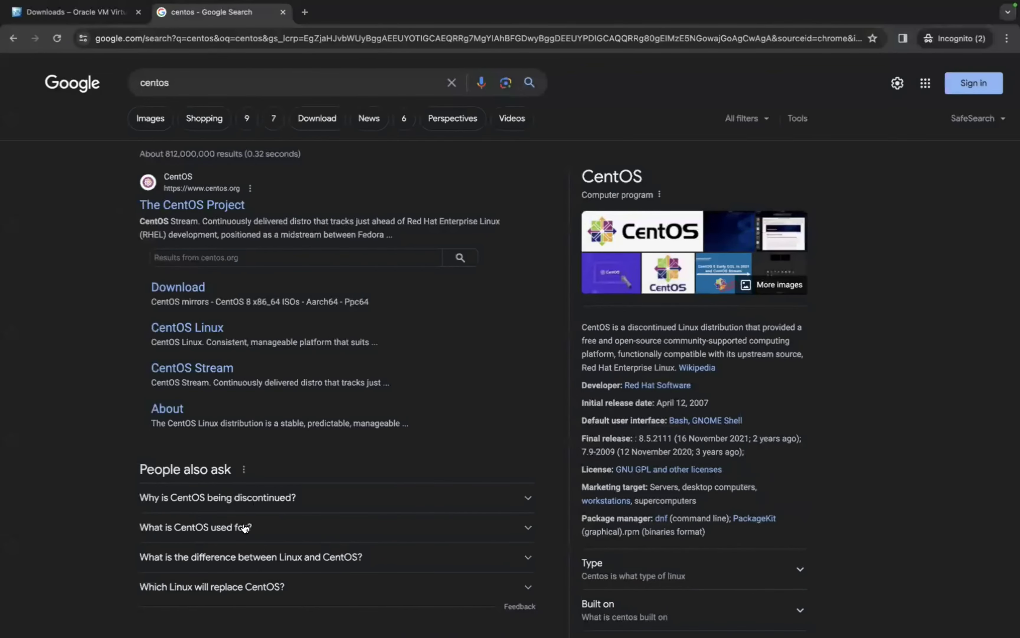
pyautogui.scroll(-7, 244, 528)
pyautogui.scroll(5, 245, 528)
pyautogui.scroll(2, 196, 191)
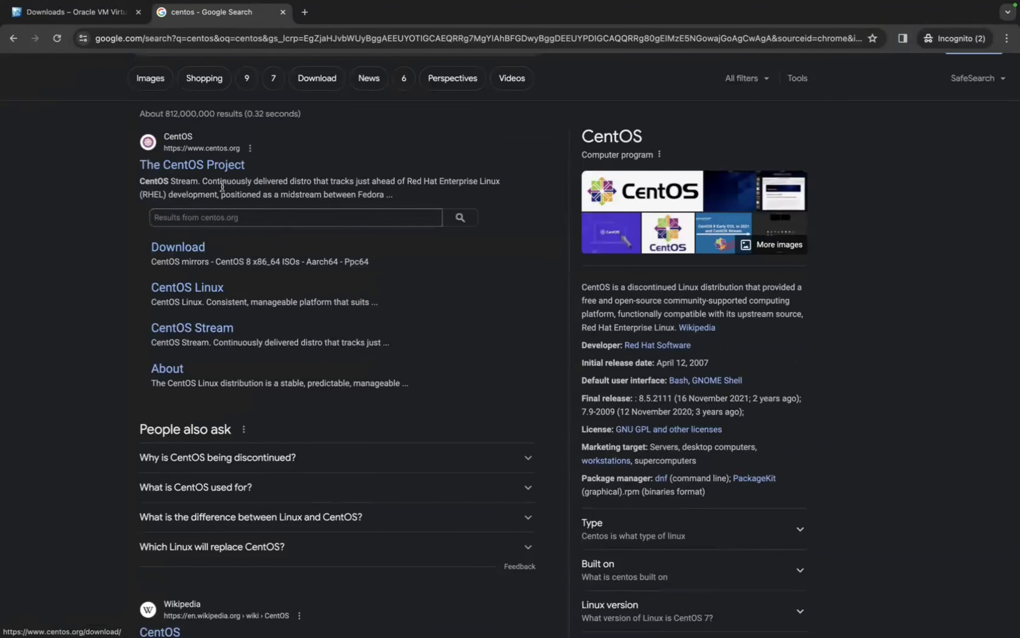
# Step: Open the CentOS download page and its CentOS Linux 7-2009 x86_64 mirrors list
pyautogui.moveTo(244, 153); pyautogui.dragTo(210, 151)
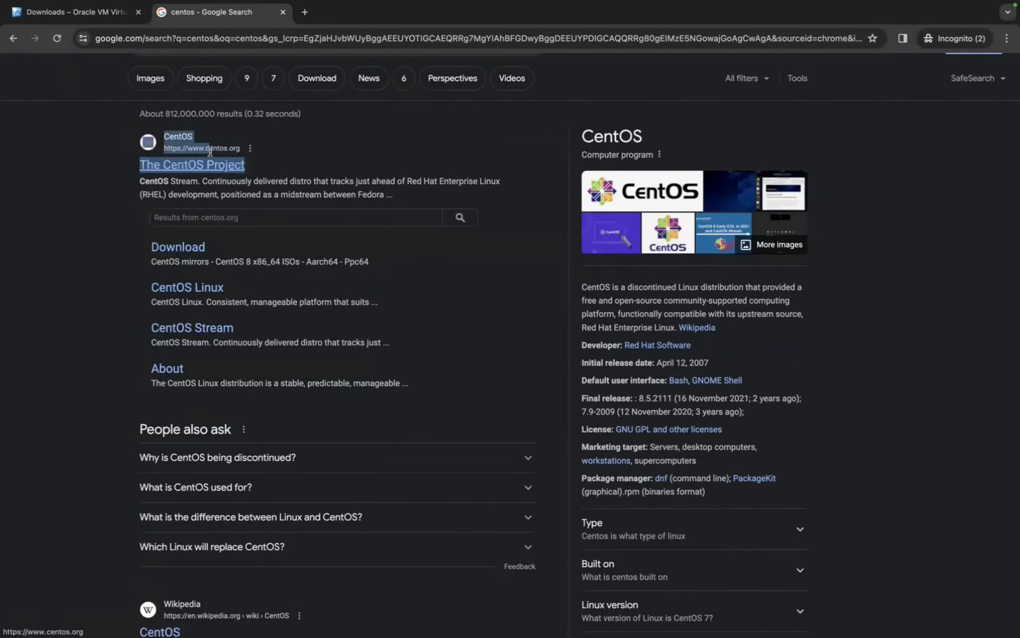
pyautogui.click(246, 150)
pyautogui.click(173, 248)
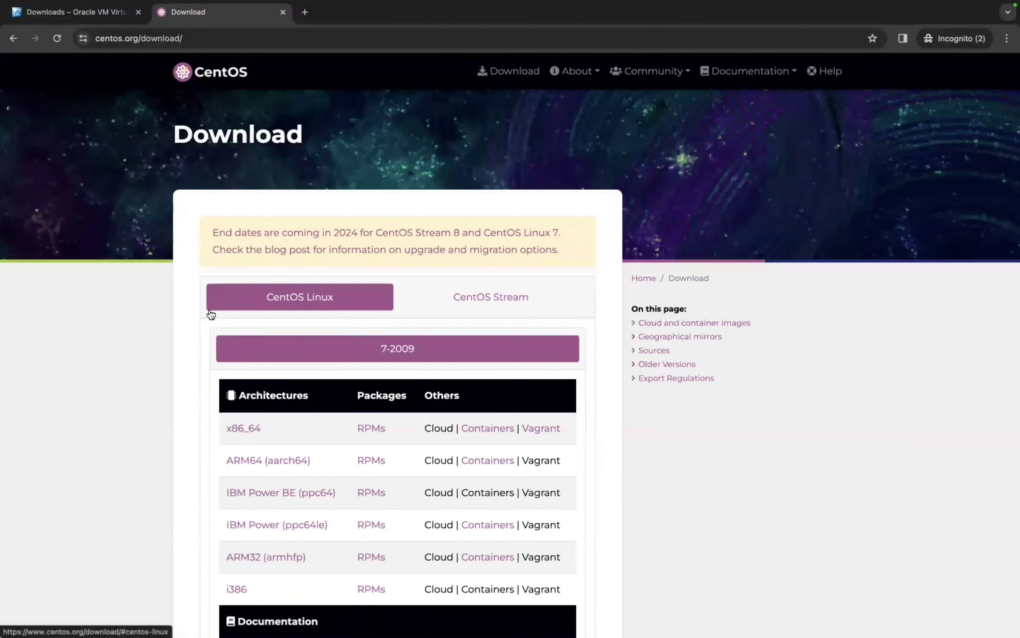
pyautogui.scroll(-2, 208, 311)
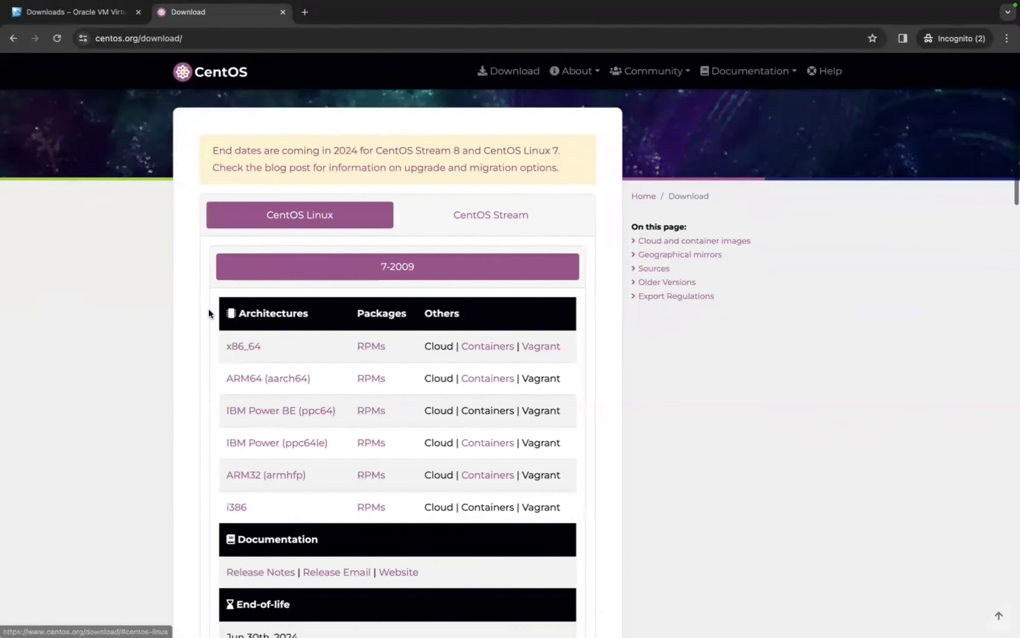
pyautogui.click(239, 354)
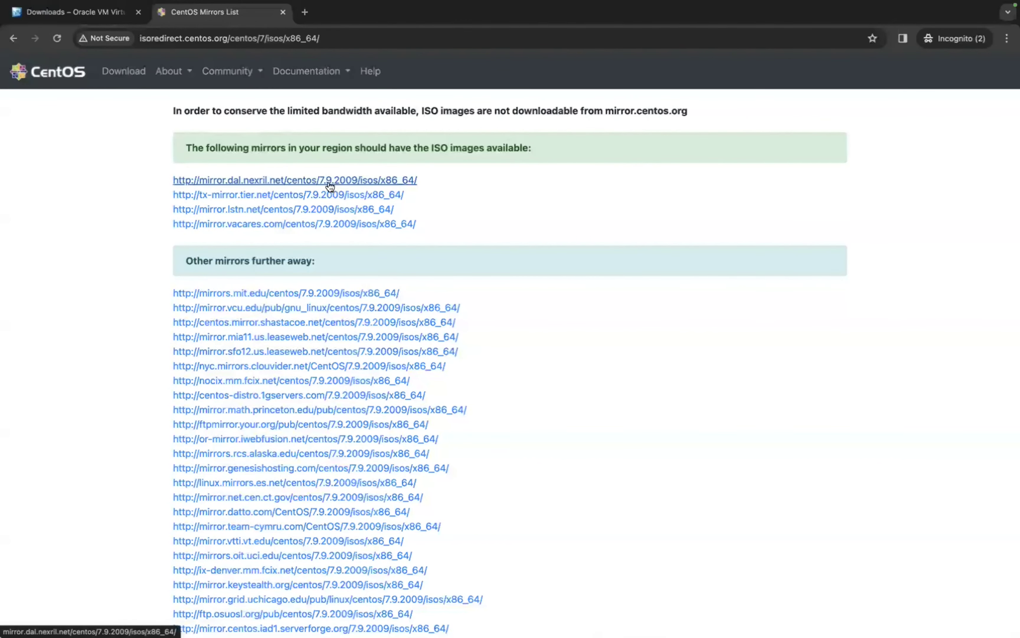
# Step: Open the first mirror's /centos/7.9.2009/isos/x86_64/ ISO listing, then switch to the desktop
pyautogui.click(408, 184)
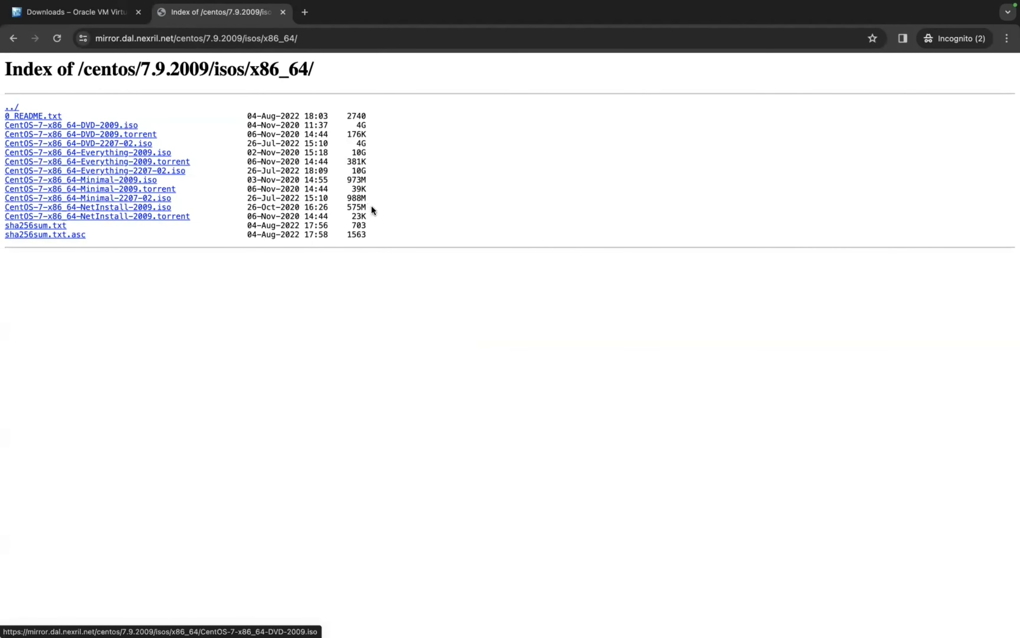
pyautogui.hotkey('ctrl', 'Left')
pyautogui.hotkey('ctrl', 'Left')
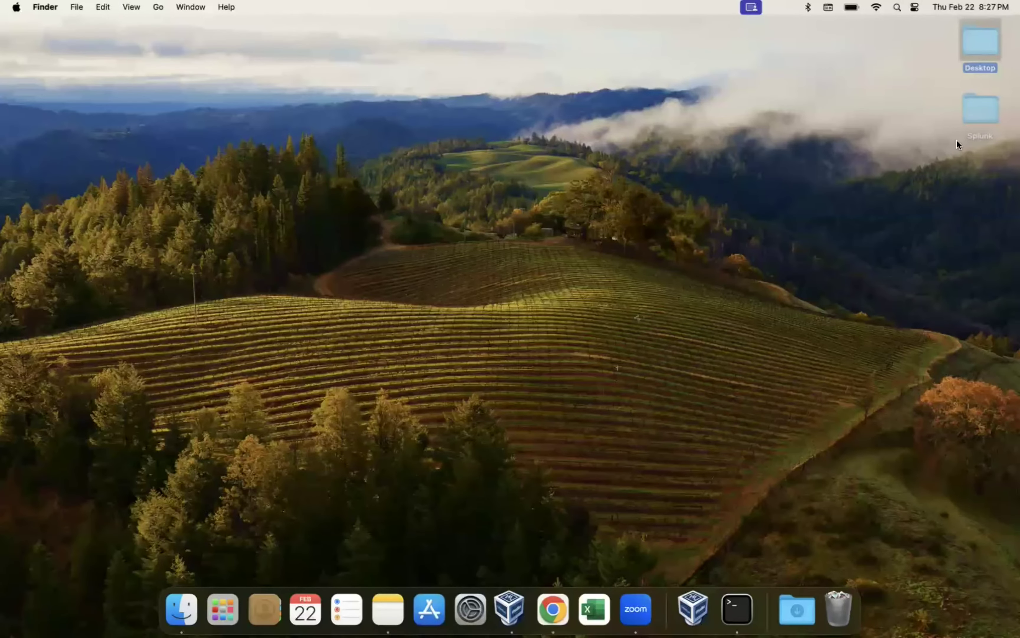
# Step: In Finder, open the Desktop's Splunk folder and its iso subfolder
pyautogui.press('super+o')
pyautogui.doubleClick(550, 134)
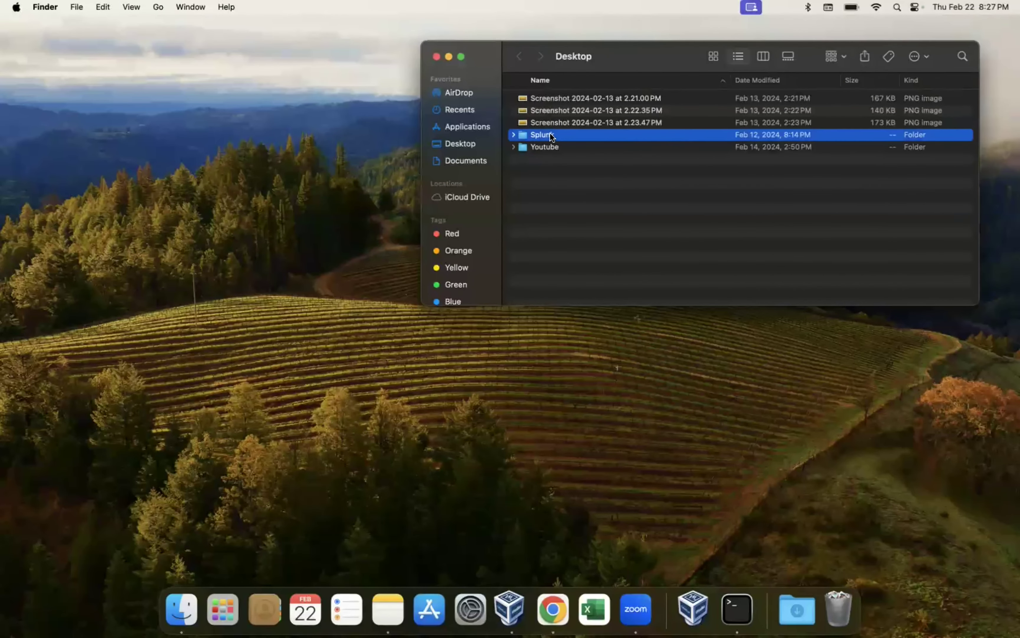
pyautogui.click(546, 110)
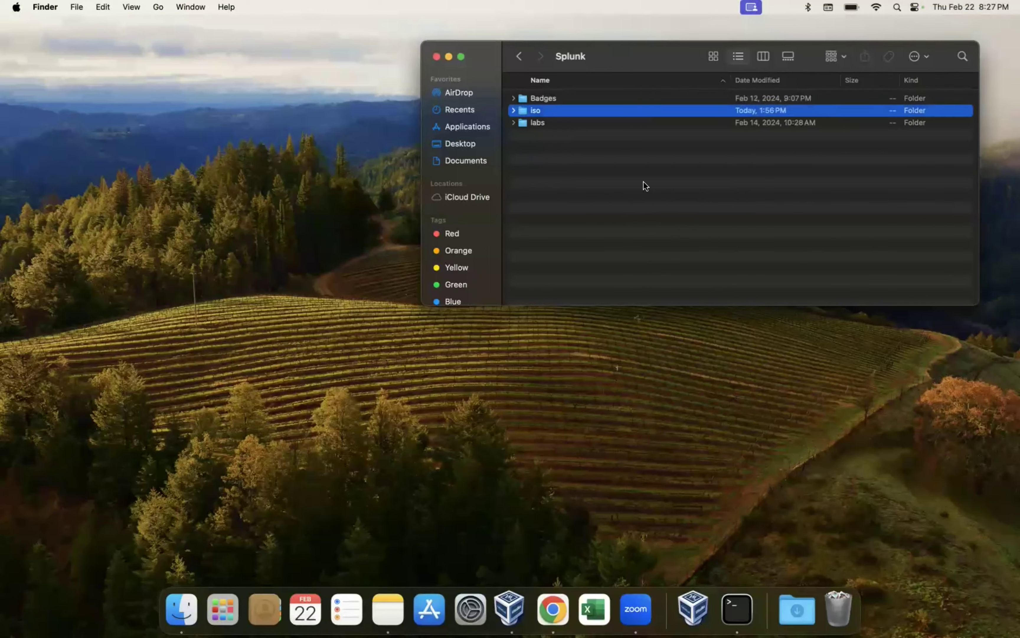
pyautogui.press('super+o')
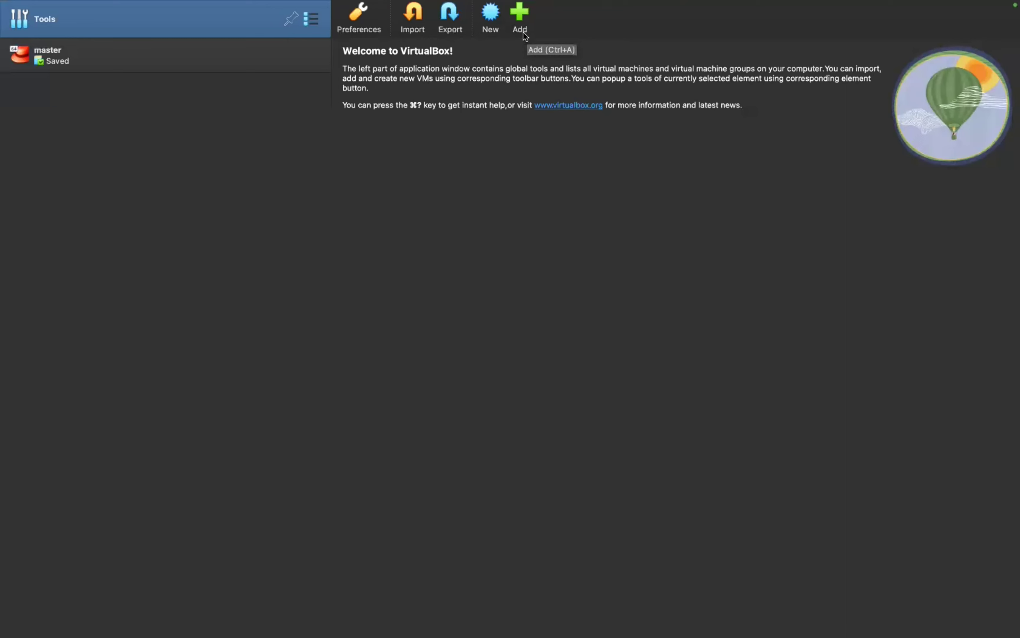
# Step: Create VM 'es-sh' from Splunk/iso/CentOS-7-x86_64-DVD-2009.iso, skipping unattended installation
pyautogui.click(493, 20)
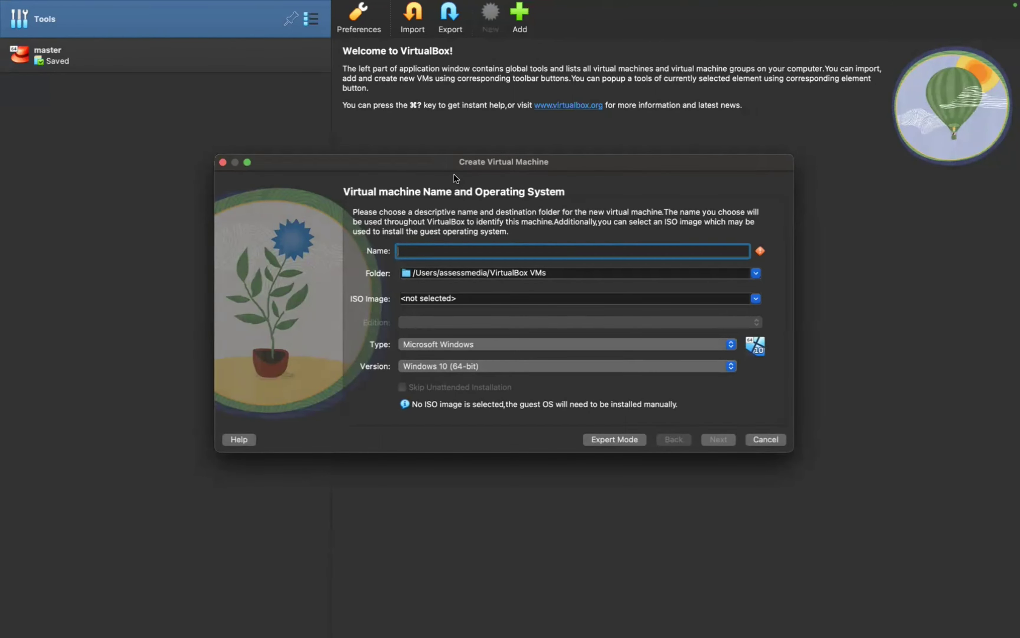
pyautogui.write('es-sh')
pyautogui.click(756, 299)
pyautogui.click(696, 318)
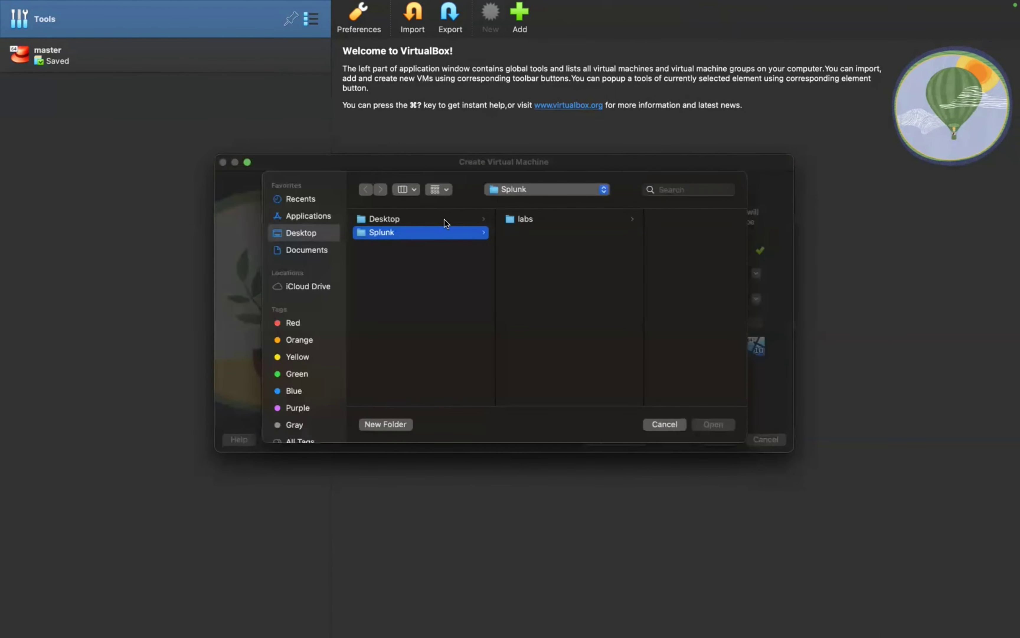
pyautogui.click(435, 219)
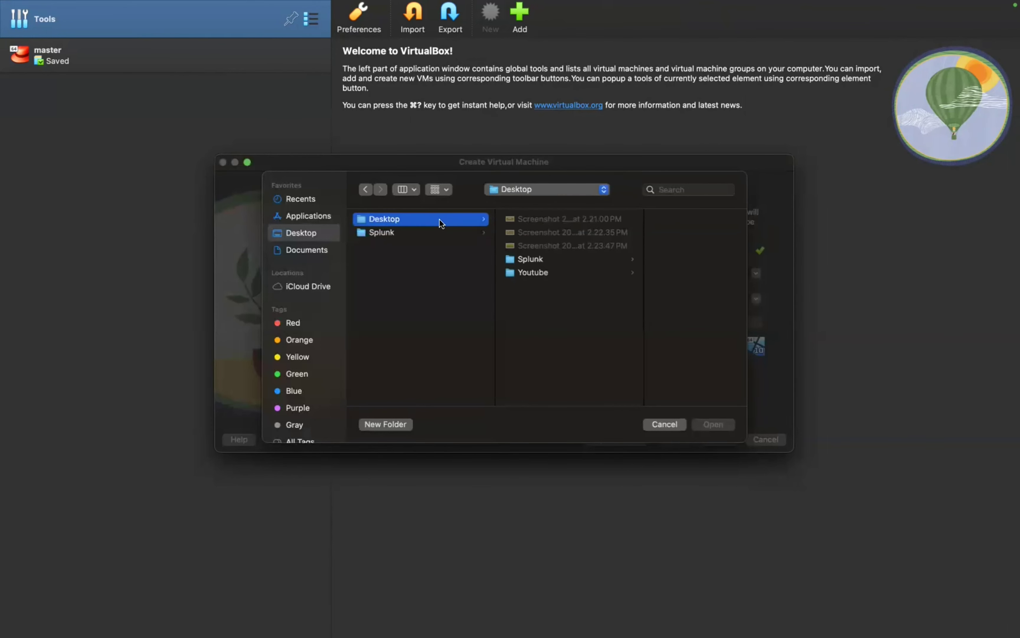
pyautogui.click(563, 261)
pyautogui.click(627, 236)
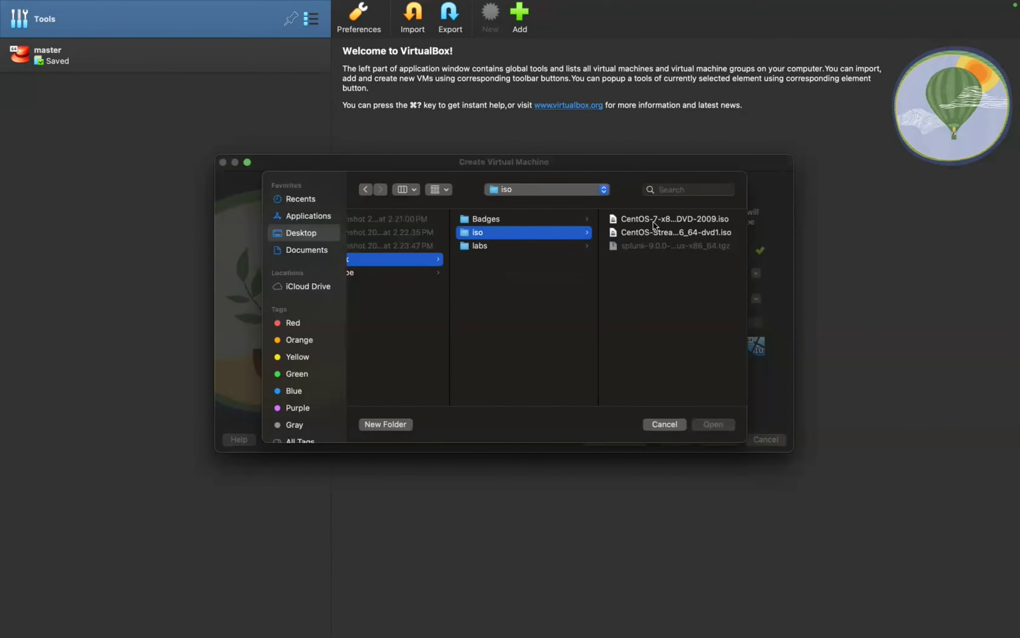
pyautogui.doubleClick(654, 219)
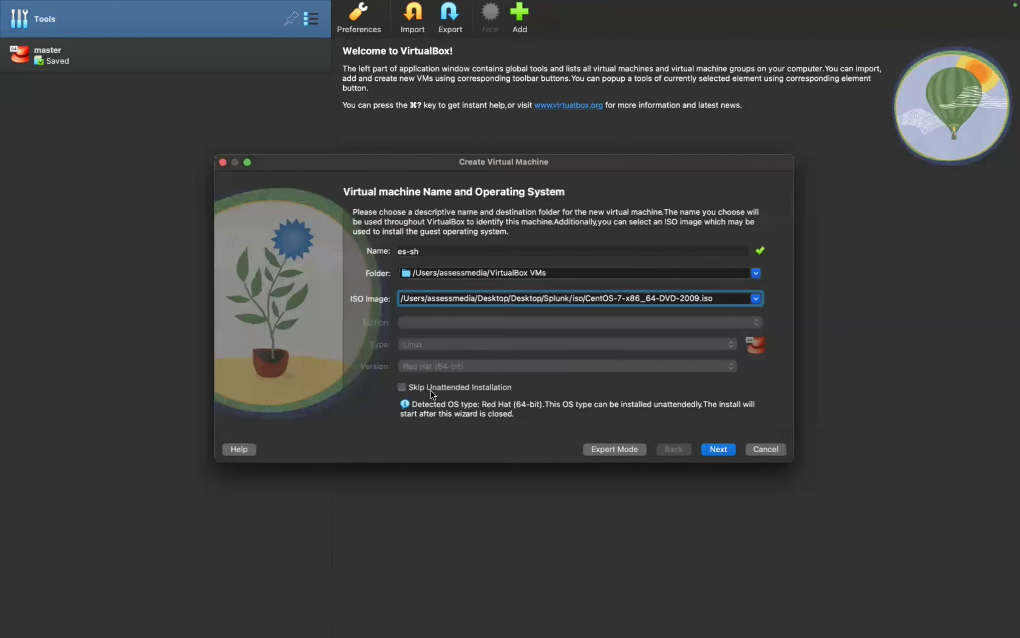
pyautogui.click(431, 389)
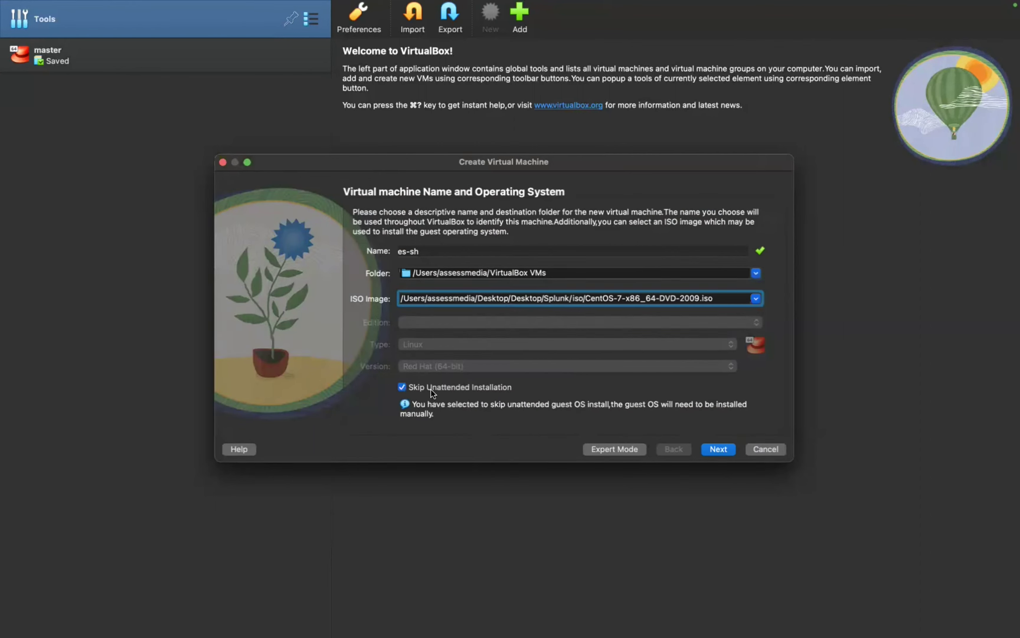
pyautogui.click(719, 447)
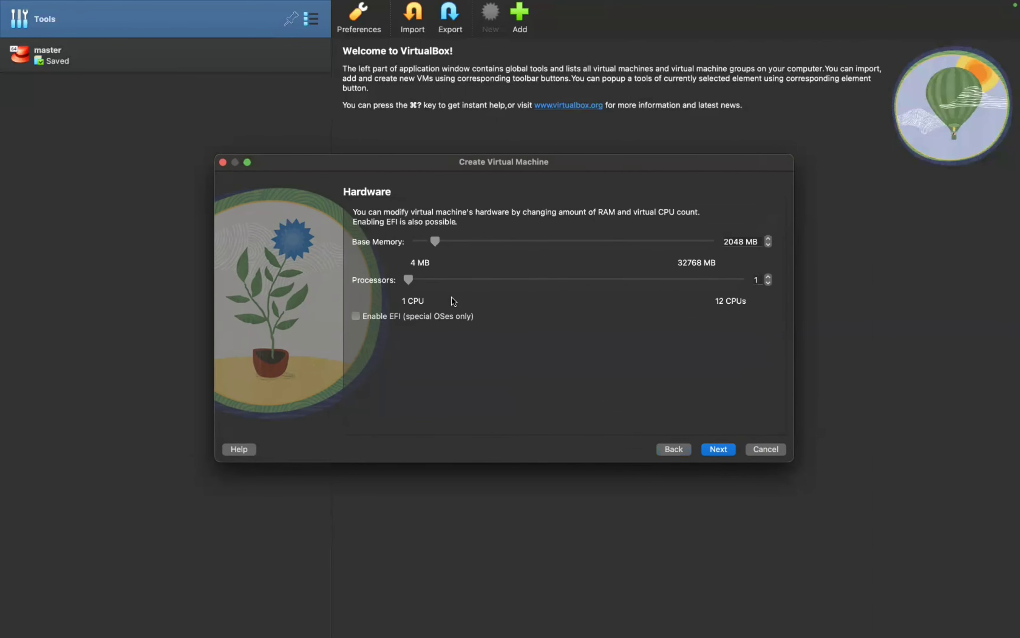
# Step: Give es-sh 4096 MB memory, 2 processors and the default 50 GB disk, then create and start it
pyautogui.click(742, 241)
pyautogui.moveTo(724, 242); pyautogui.dragTo(742, 247)
pyautogui.write('4096')
pyautogui.click(769, 276)
pyautogui.press('Return')
pyautogui.press('Return')
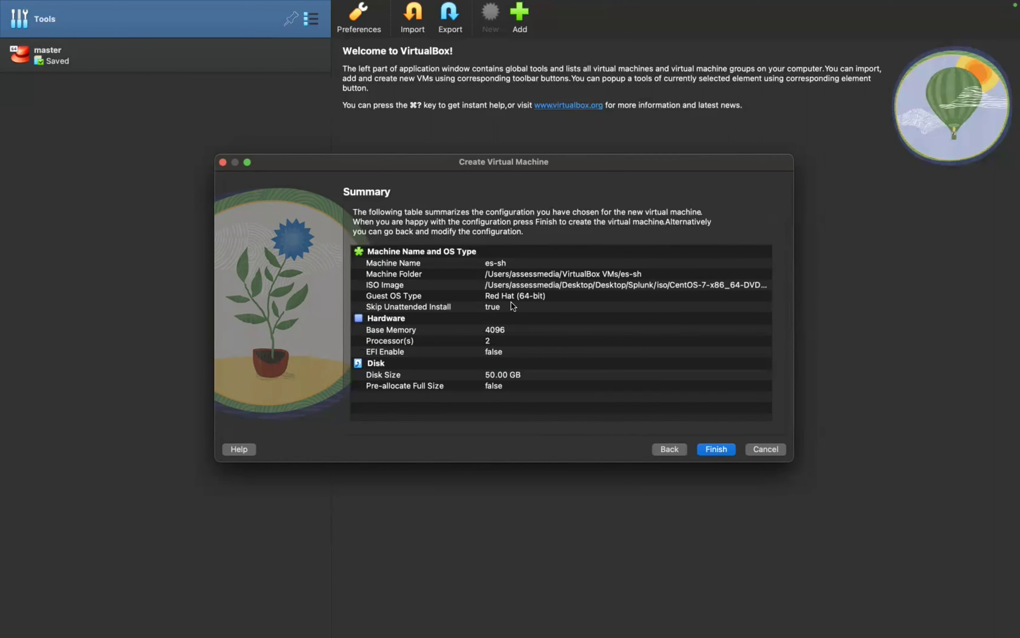
pyautogui.click(716, 449)
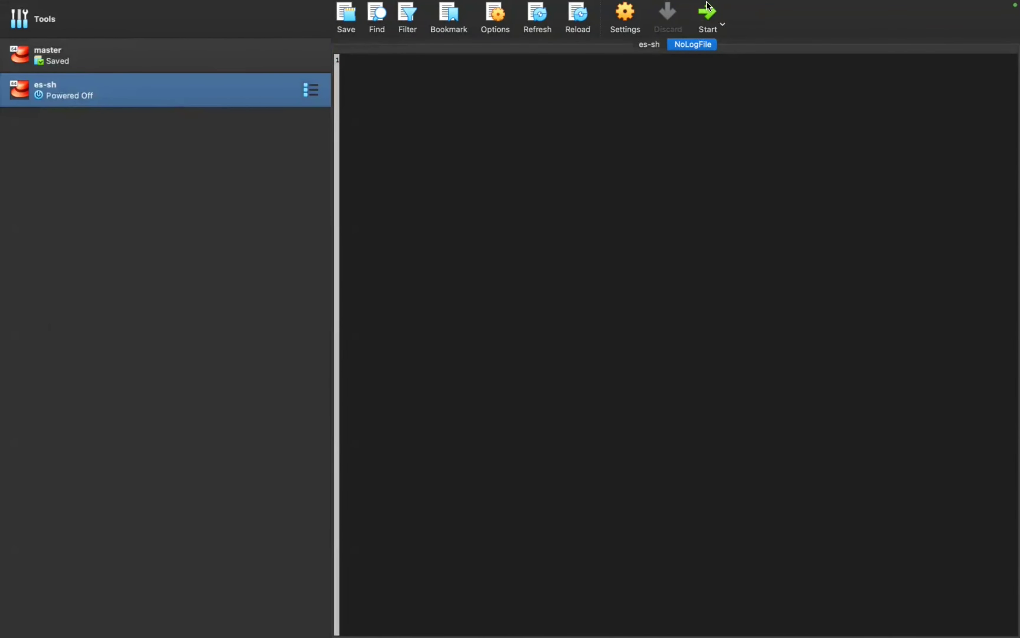
pyautogui.click(709, 12)
# Step: Boot the es-sh VM and switch its window to scaled display mode
pyautogui.click(708, 12)
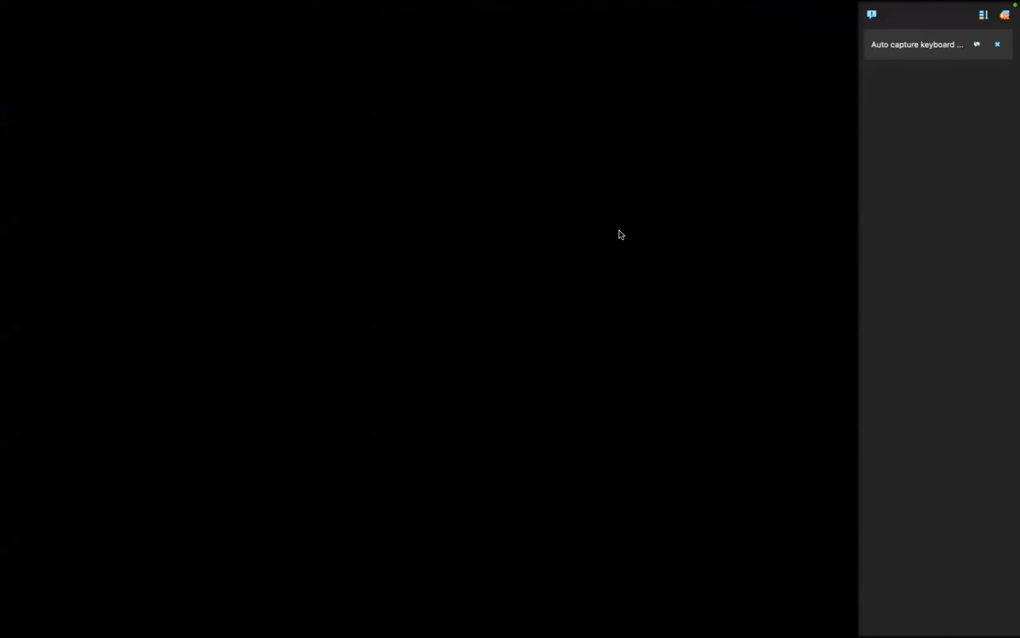
pyautogui.moveTo(266, 3)
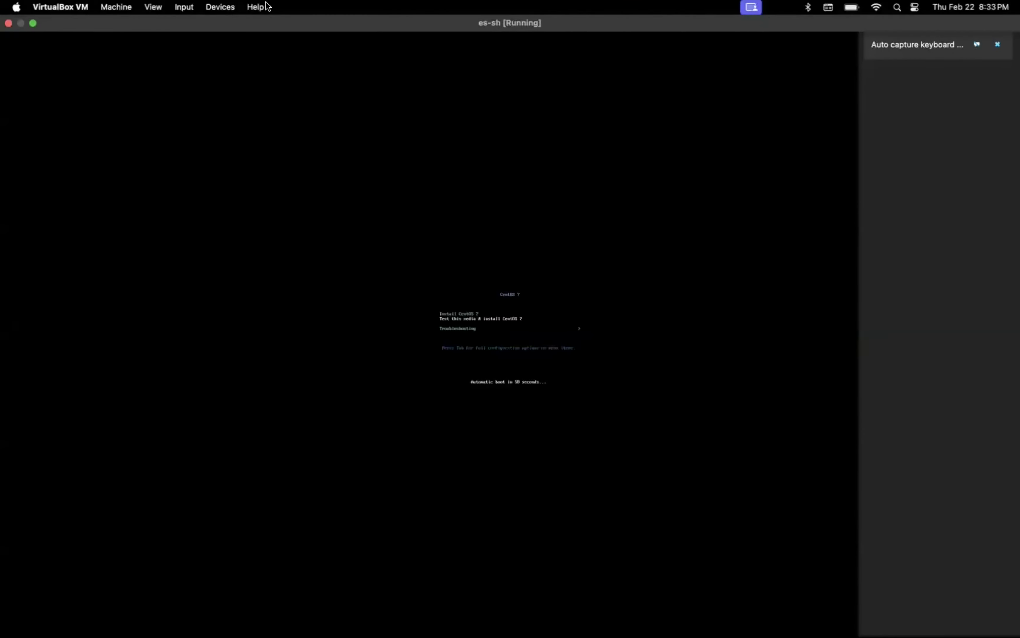
pyautogui.click(155, 10)
pyautogui.click(175, 50)
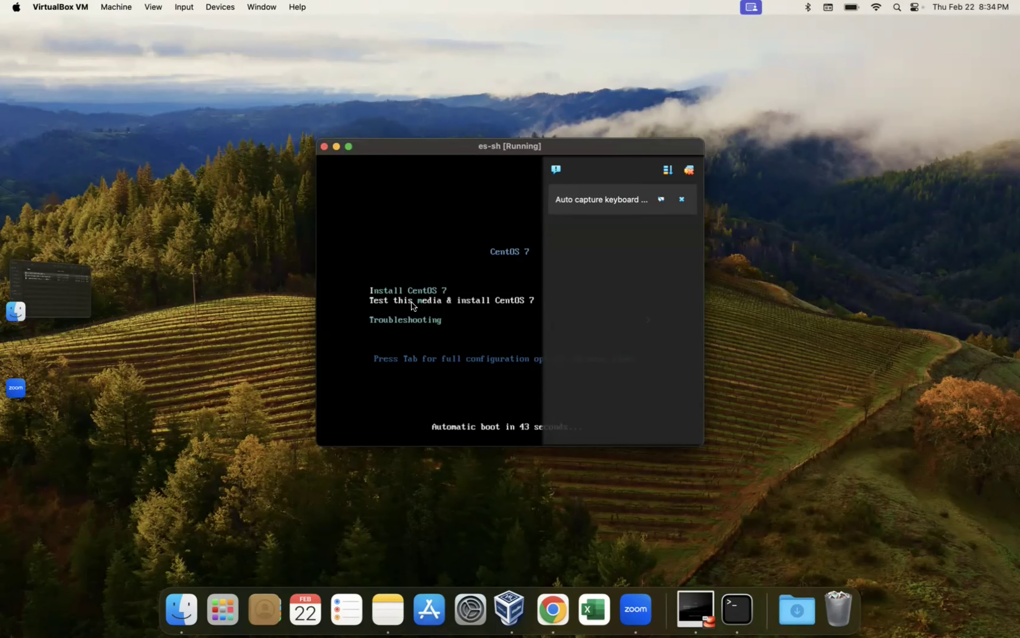
# Step: Choose Install CentOS 7 from the boot menu and dismiss the keyboard and mouse notices
pyautogui.press('Up')
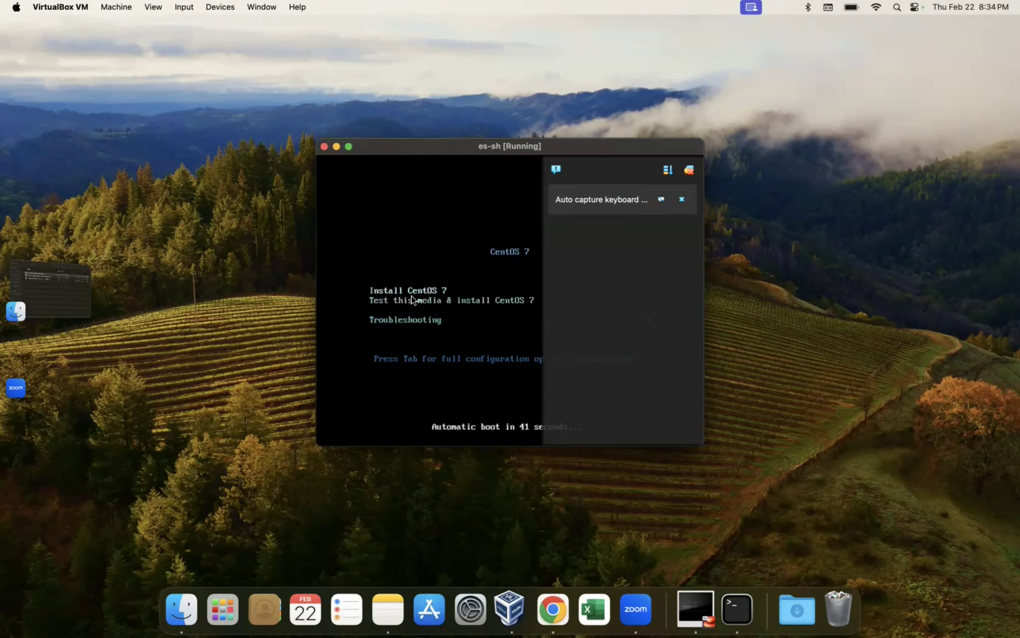
pyautogui.press('Return')
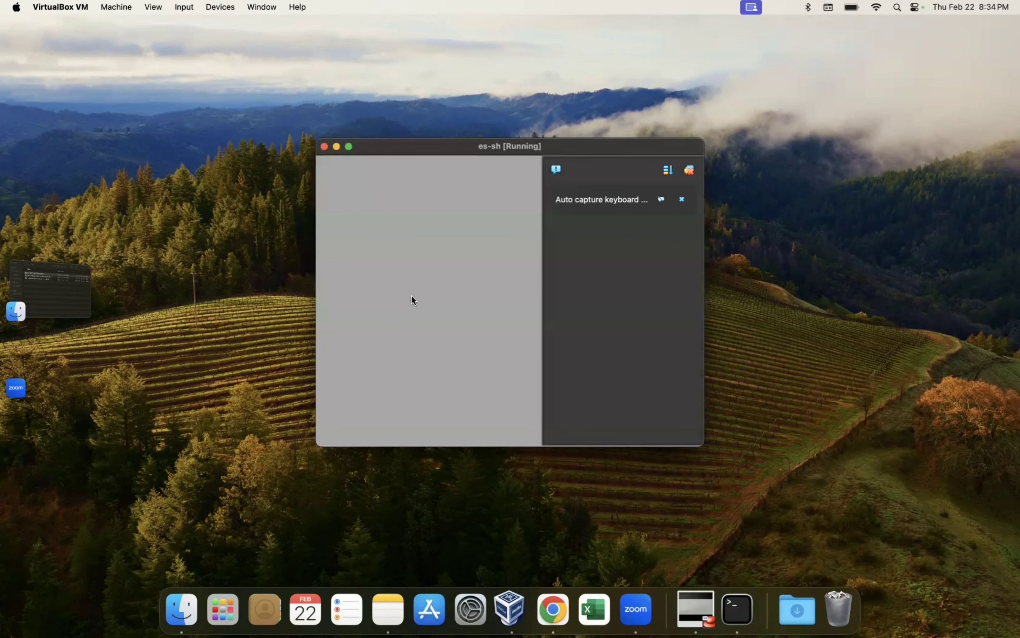
pyautogui.click(682, 199)
pyautogui.click(683, 197)
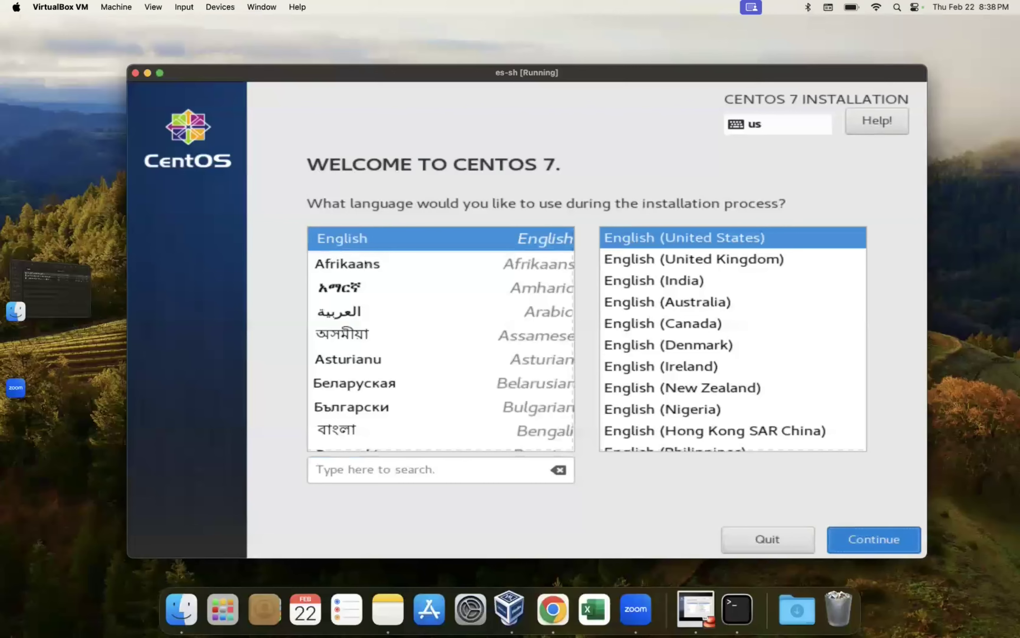
# Step: Keep English, select the 50 GiB disk as installation destination, and begin installing CentOS 7
pyautogui.press('Return')
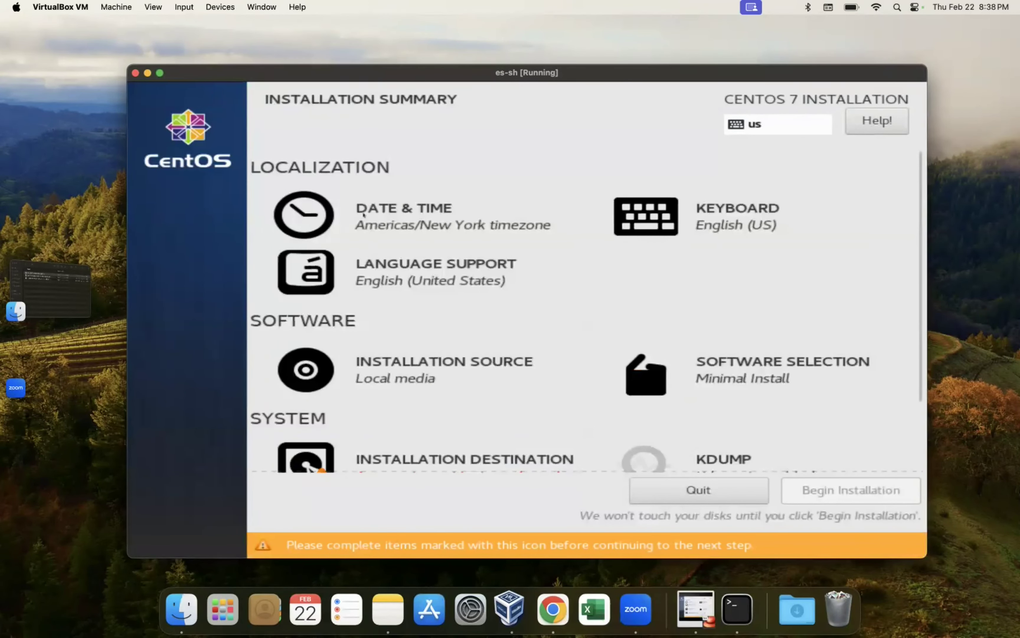
pyautogui.press('Tab')
pyautogui.press('Tab')
pyautogui.press('Tab')
pyautogui.press('Tab')
pyautogui.press('Tab')
pyautogui.press('Tab')
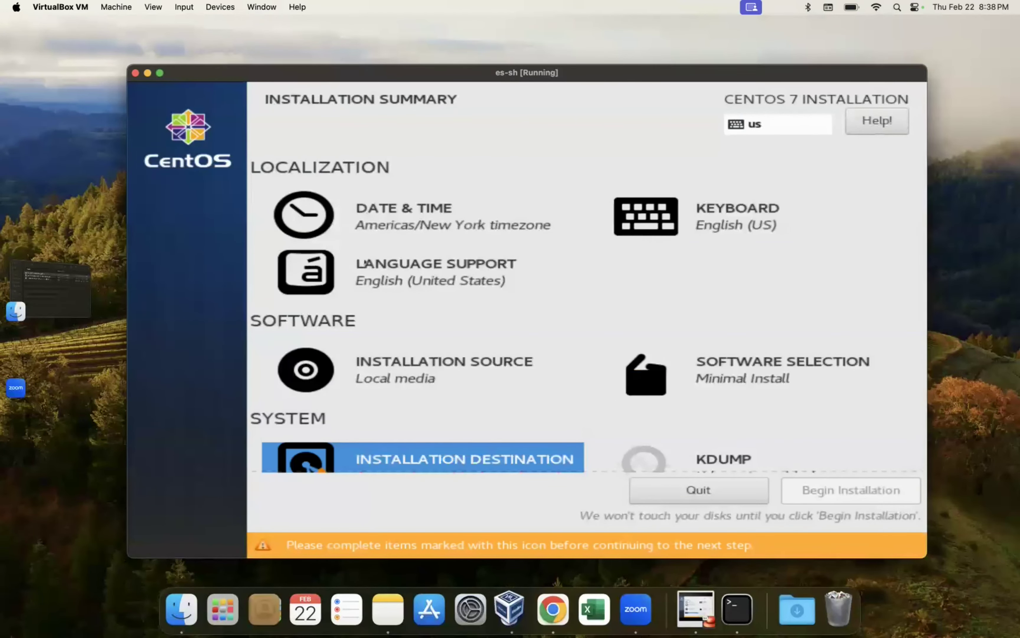
pyautogui.press('Return')
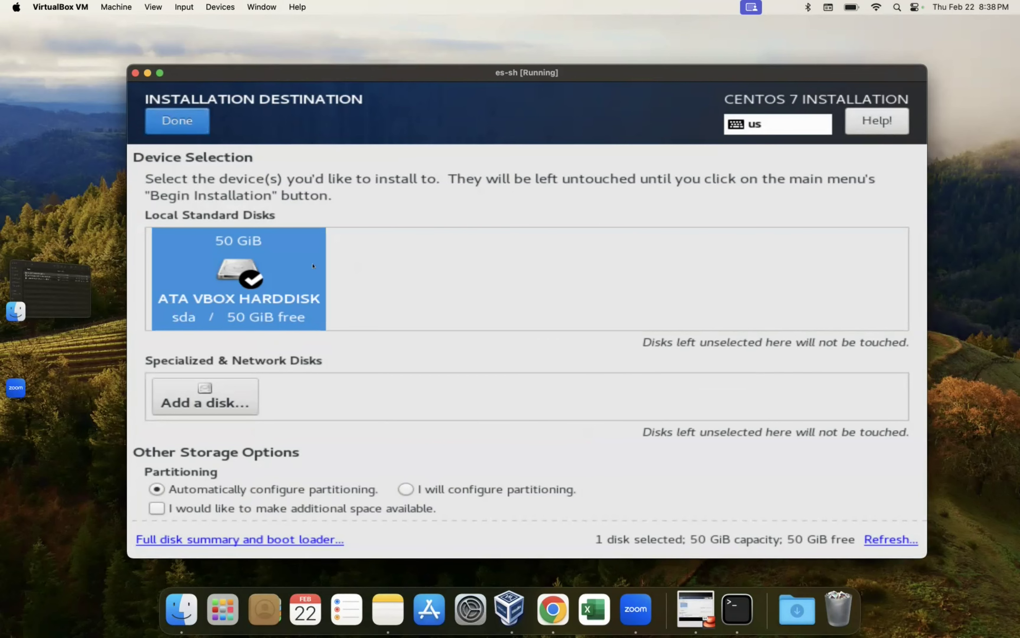
pyautogui.click(313, 266)
pyautogui.click(177, 121)
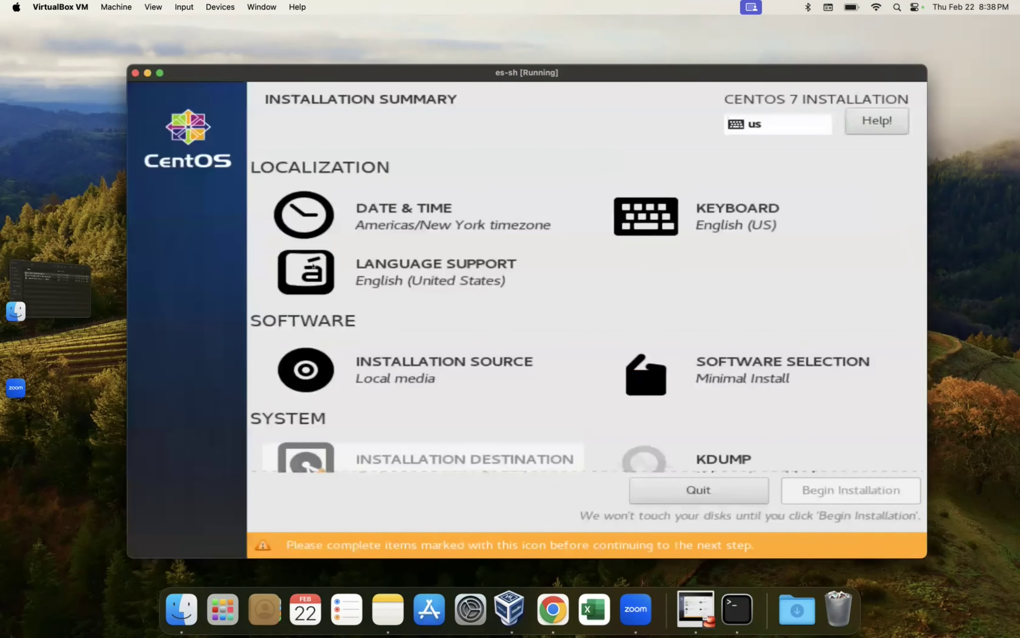
pyautogui.press('Tab')
pyautogui.press('Tab')
pyautogui.press('Tab')
pyautogui.press('Tab')
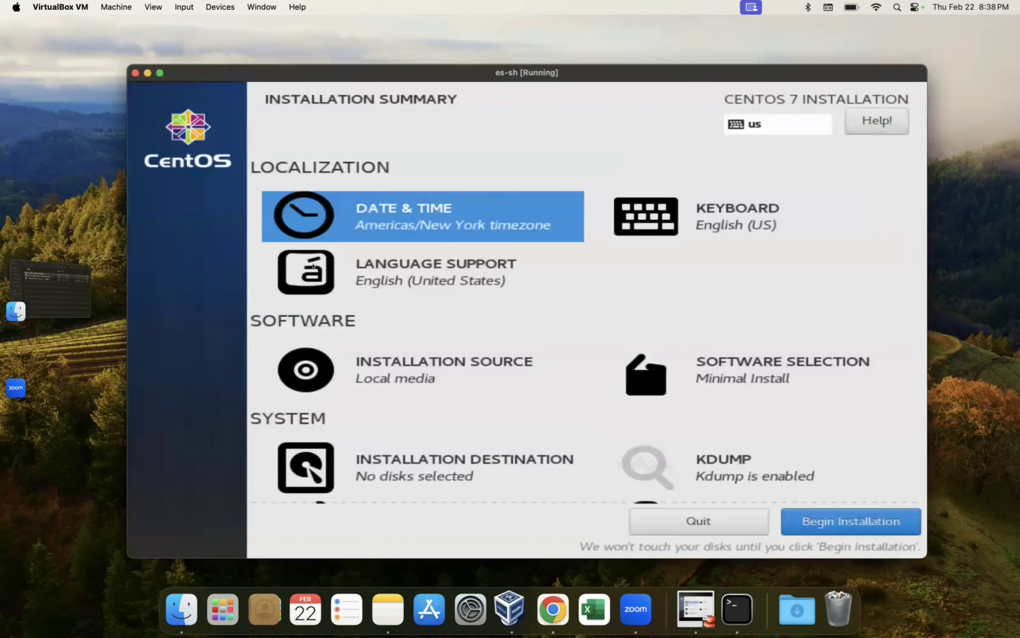
pyautogui.press('Tab')
pyautogui.press('Tab')
pyautogui.hotkey('alt', 'b')
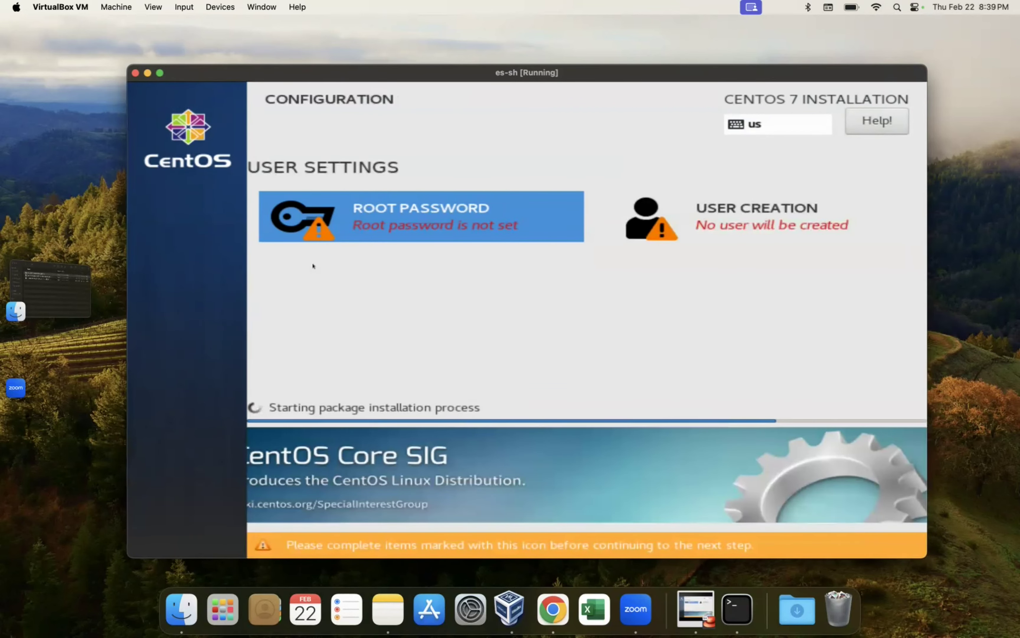
# Step: Set and confirm the root password while installation completes
pyautogui.press('Return')
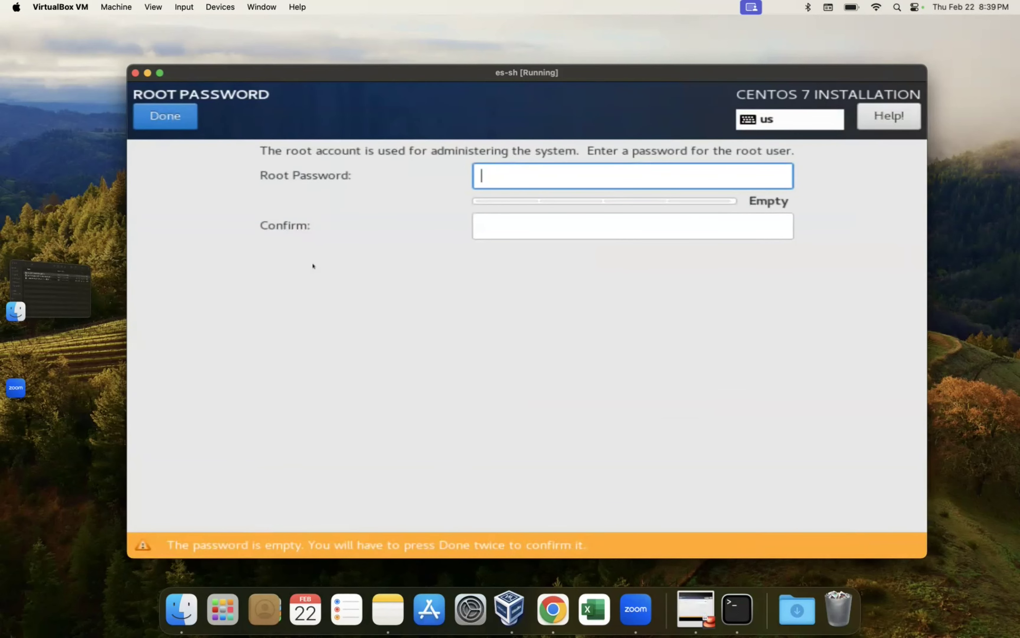
pyautogui.write('••')
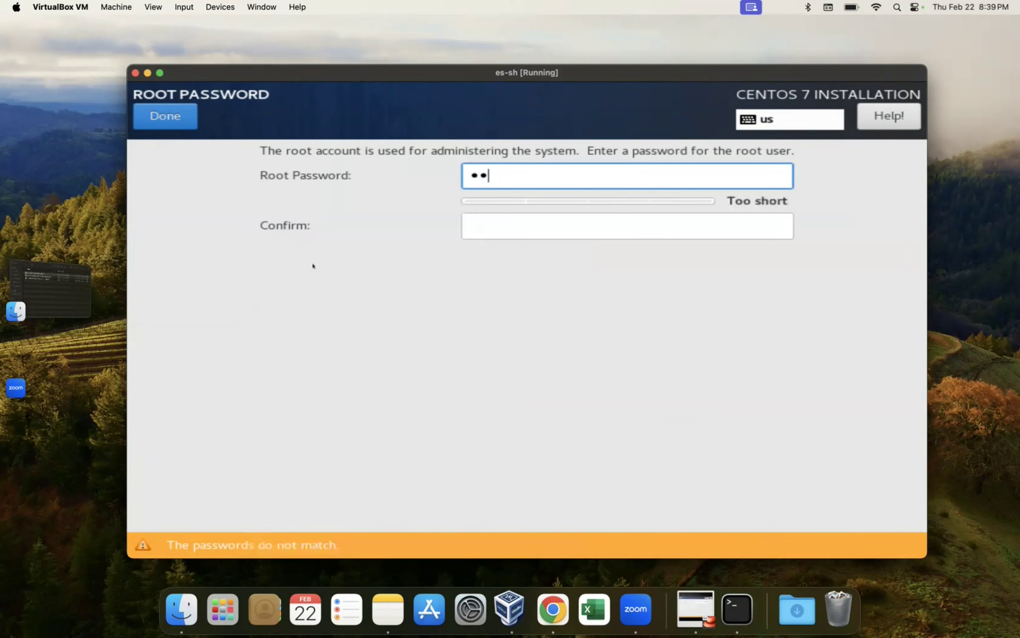
pyautogui.write('••••')
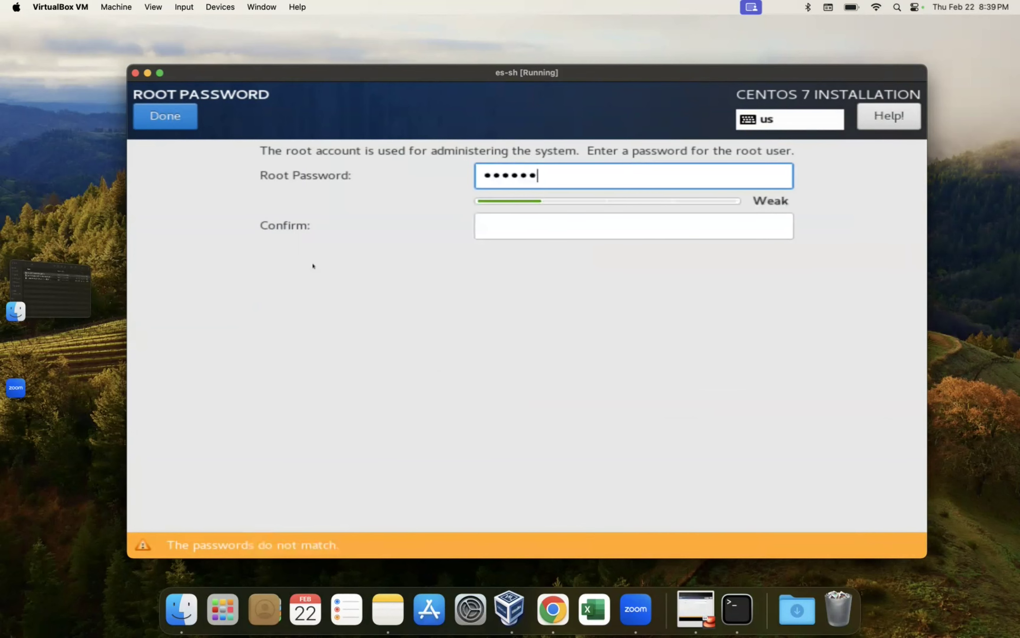
pyautogui.press('Return')
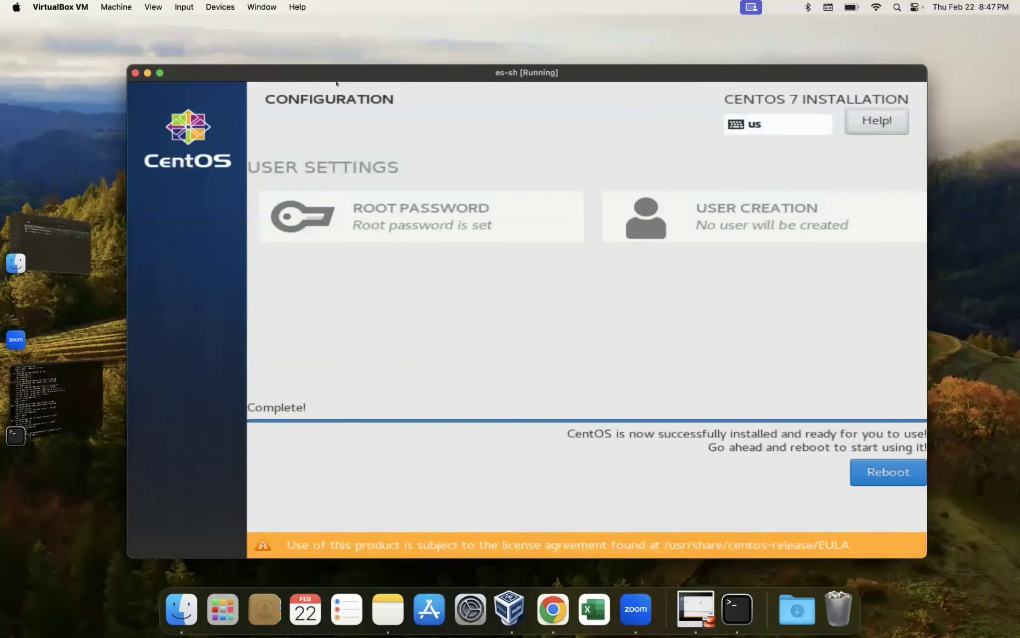
pyautogui.press('Tab')
# Step: Reboot the installed CentOS 7 system and log in as root with its password
pyautogui.press('Return')
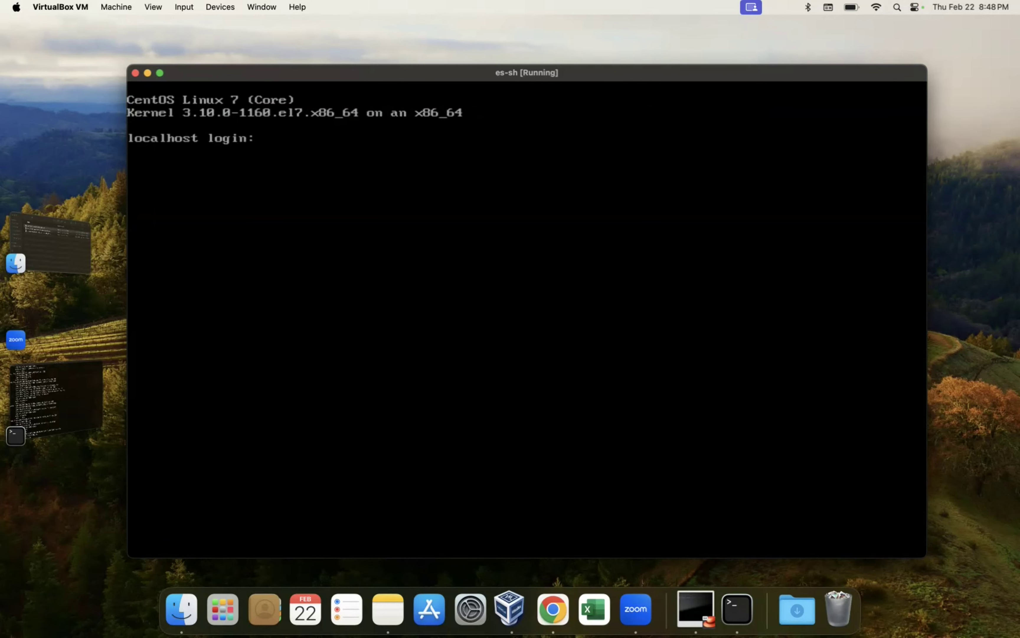
pyautogui.write('root')
pyautogui.press('Return')
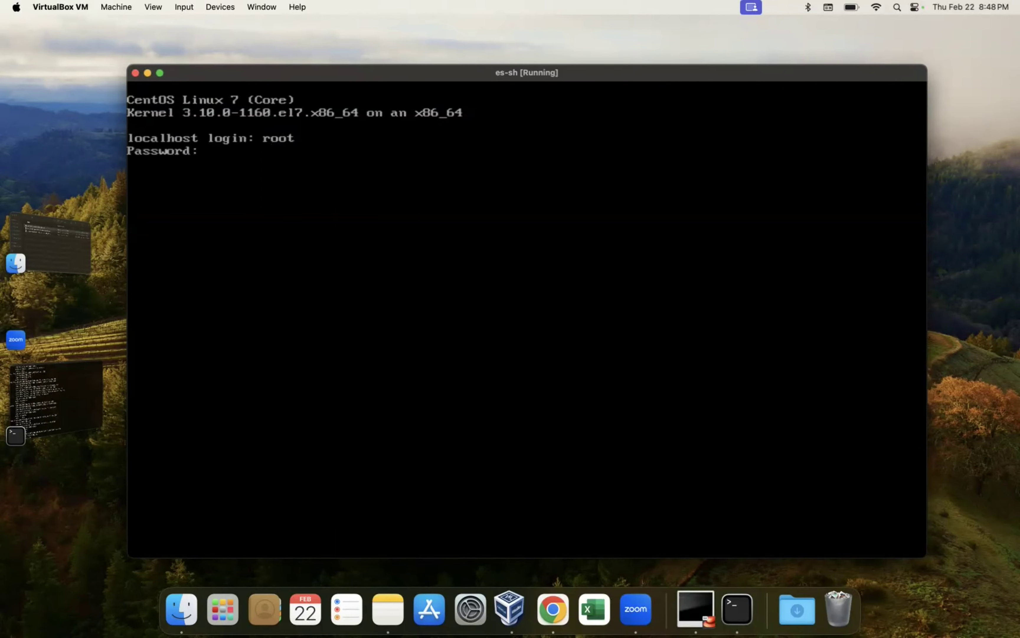
pyautogui.press('Return')
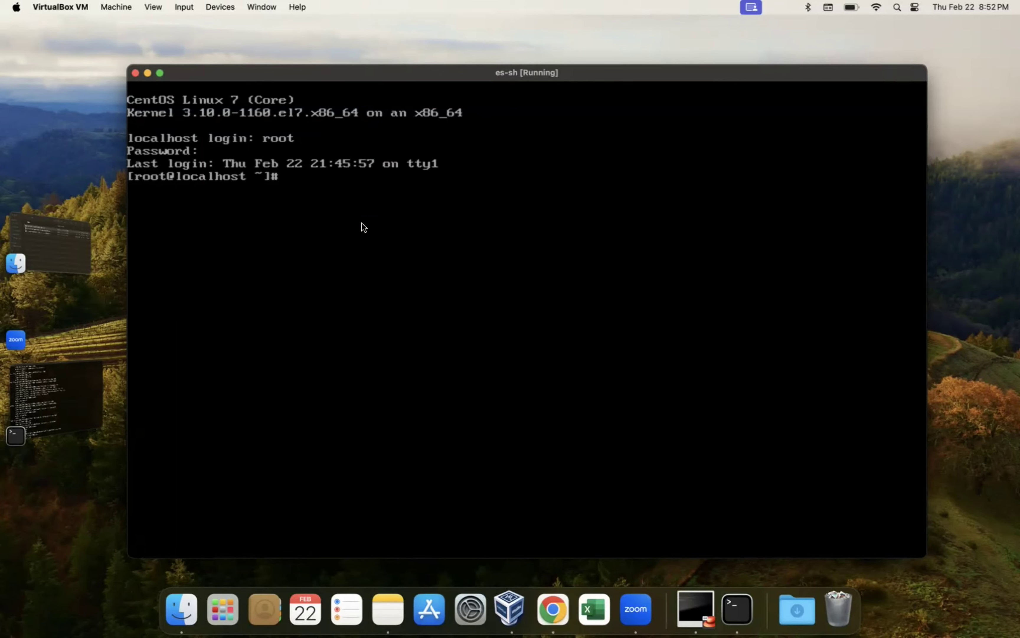
pyautogui.write('vi')
# Step: Open /etc/sysconfig/network-scripts/ifcfg-enp0s3 in vi using Tab completion
pyautogui.write('/e')
pyautogui.press('Tab')
pyautogui.write('sysco')
pyautogui.press('Tab')
pyautogui.write('net')
pyautogui.press('Tab')
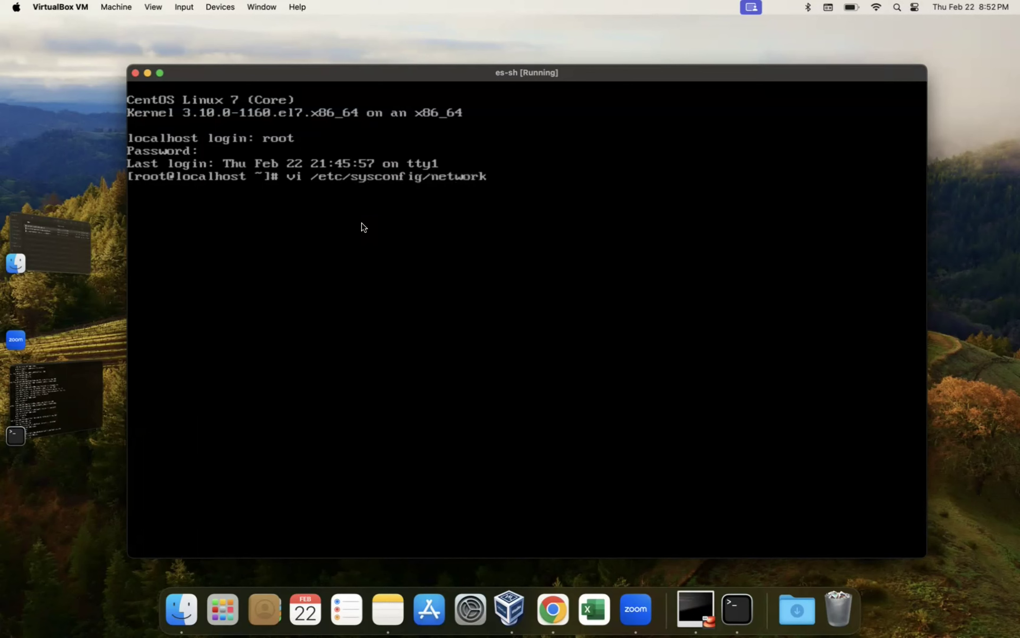
pyautogui.write('-s')
pyautogui.press('Tab')
pyautogui.write('ifc')
pyautogui.press('Tab')
pyautogui.write('e')
pyautogui.press('Tab')
pyautogui.press('Return')
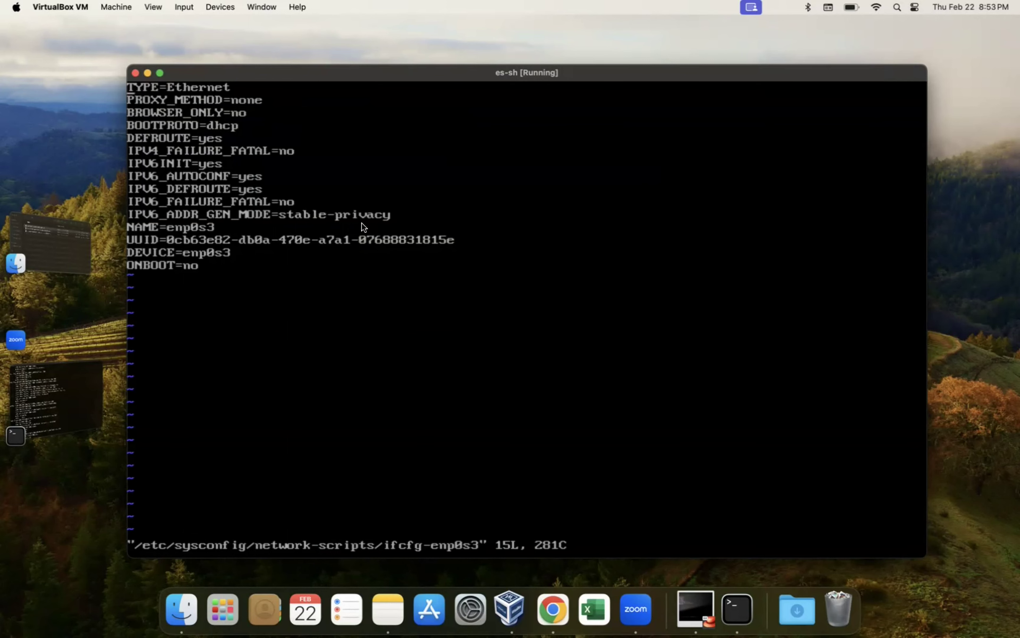
# Step: Move the cursor to the dhcp value on the BOOTPROTO line
pyautogui.press('Down')
pyautogui.press('Down')
pyautogui.press('Right')
pyautogui.press('Right')
pyautogui.press('Right')
pyautogui.press('Right')
pyautogui.press('Right')
pyautogui.press('Down')
pyautogui.press('Right')
pyautogui.press('Right')
pyautogui.press('Right')
pyautogui.press('Right')
pyautogui.press('Right')
pyautogui.press('Right')
# Step: Change BOOTPROTO from dhcp to none
pyautogui.press('a')
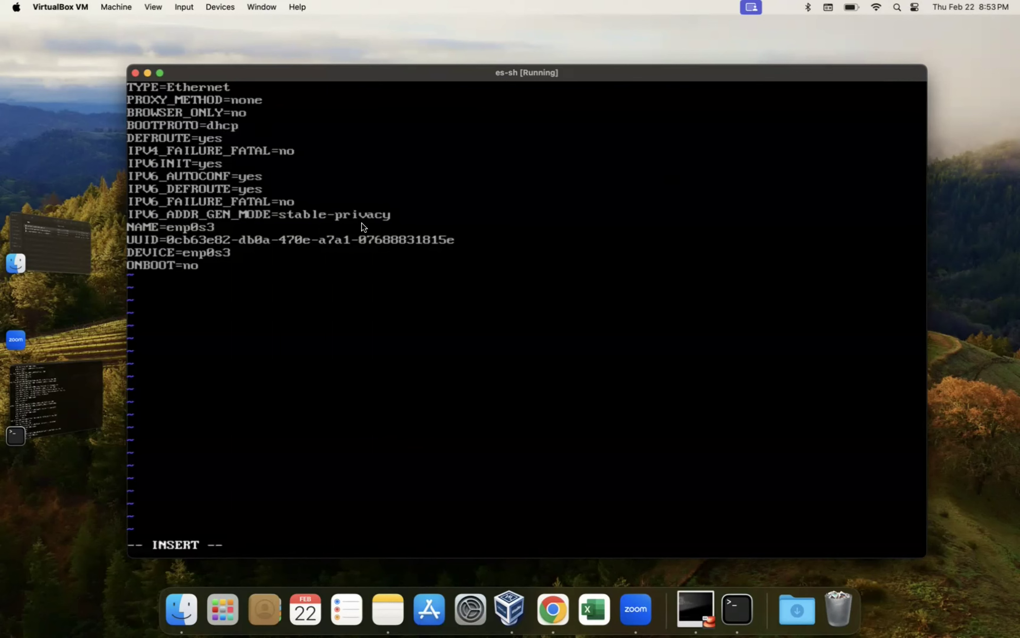
pyautogui.press('BackSpace')
pyautogui.write('none')
pyautogui.press('Down')
pyautogui.press('Down')
pyautogui.press('Down')
pyautogui.press('Down')
# Step: Set ONBOOT to yes and add the line IPADDR=192.168.1.201
pyautogui.press('BackSpace')
pyautogui.press('BackSpace')
pyautogui.write('yes ')
pyautogui.write('IPADD')
pyautogui.write('R=')
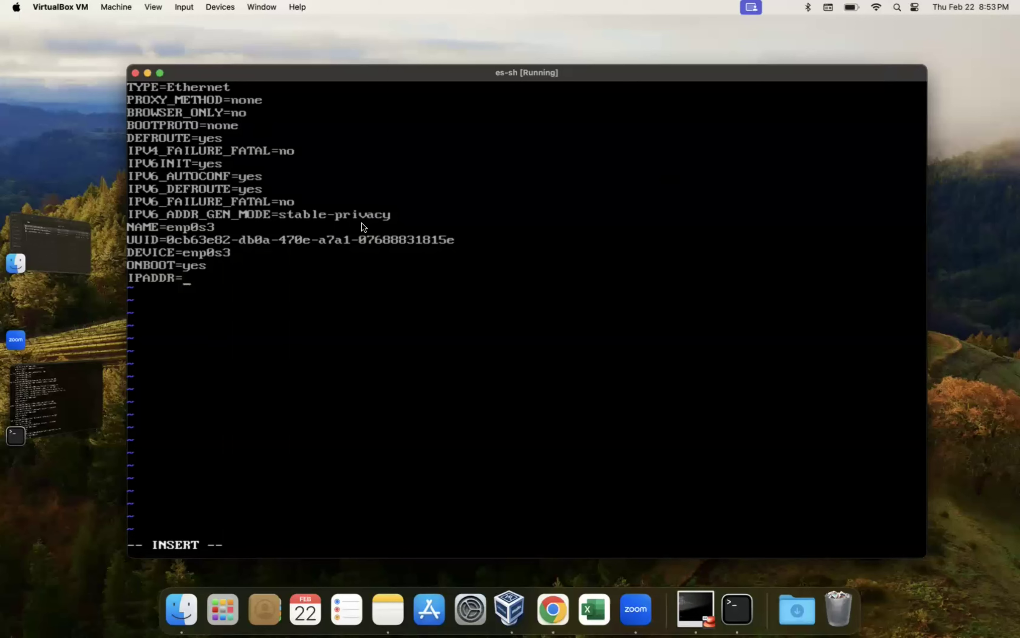
pyautogui.write('192.168.1.201')
pyautogui.press('Return')
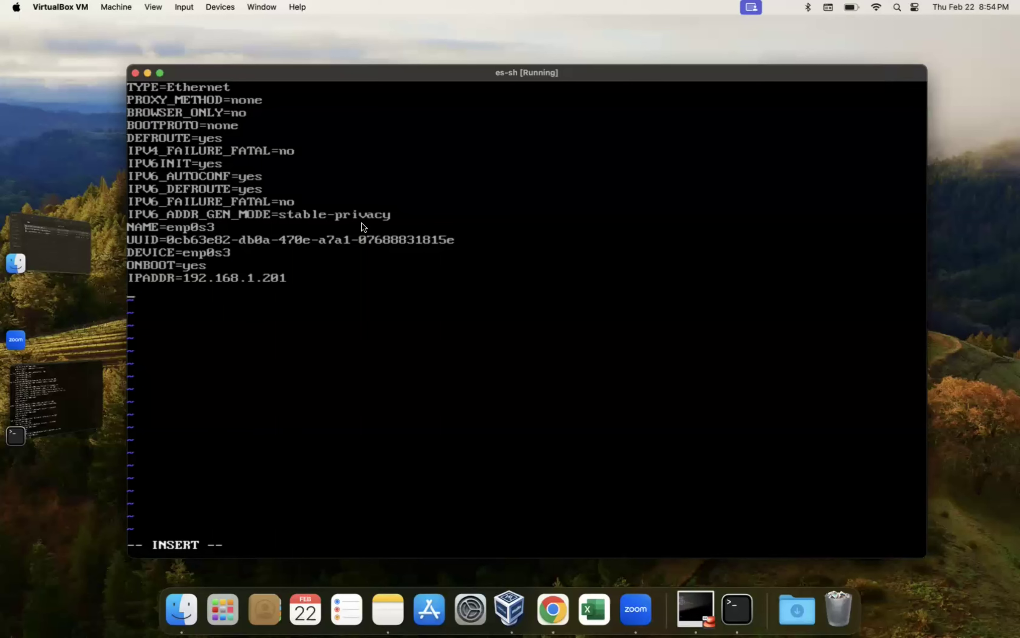
# Step: Add NETMASK=255.255.255.0 and GATEWAY=192.168.1.254 lines
pyautogui.write('NETMASK=255.255.255.0')
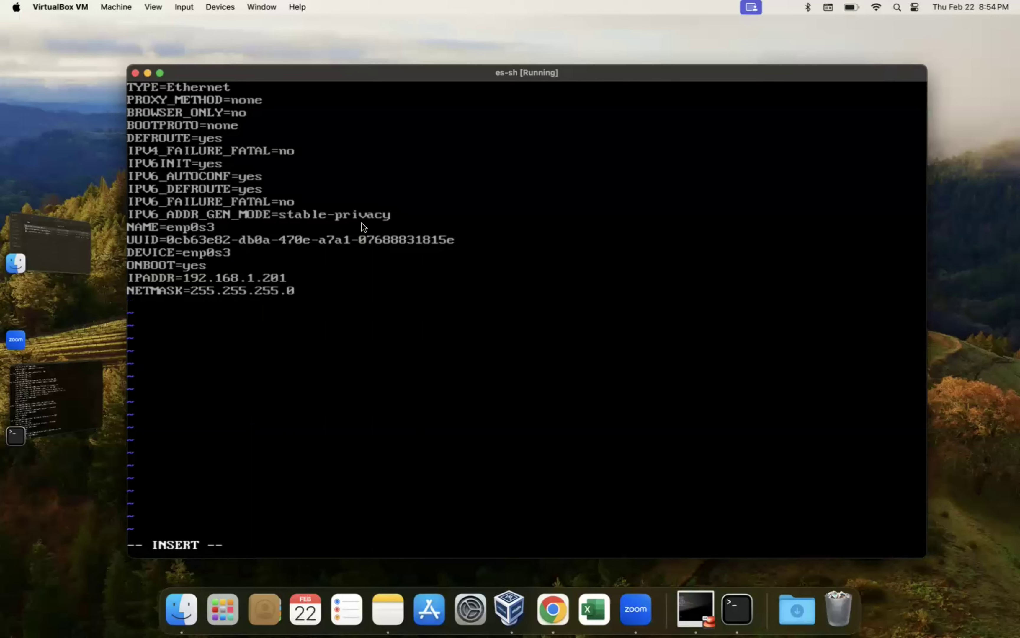
pyautogui.write('GATEWAY=192.1')
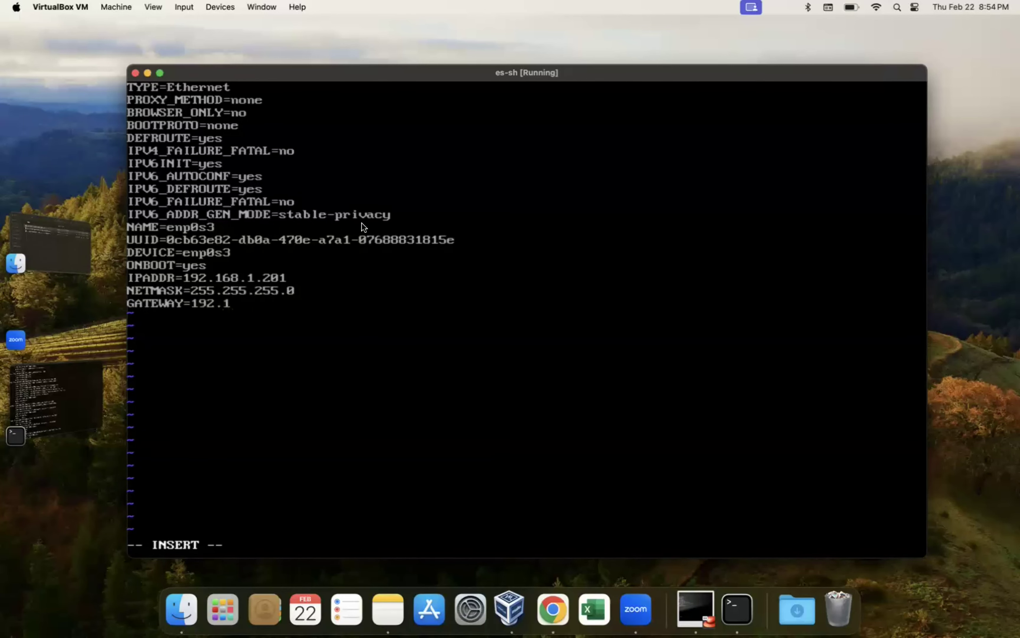
pyautogui.write('68.1.254')
# Step: Add DNS1=8.8.8.8, DNS2=8.8.4.4 and PREFIX=24 lines to the file
pyautogui.press('Return')
pyautogui.write('DNS1')
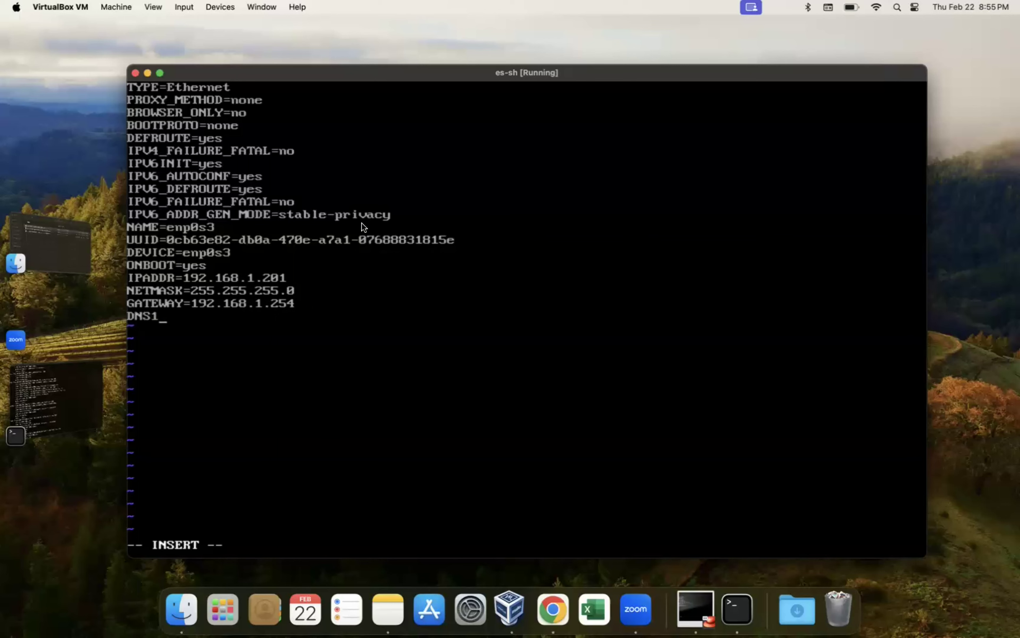
pyautogui.write('=8.8.8.8')
pyautogui.press('BackSpace')
pyautogui.write('DNS2=')
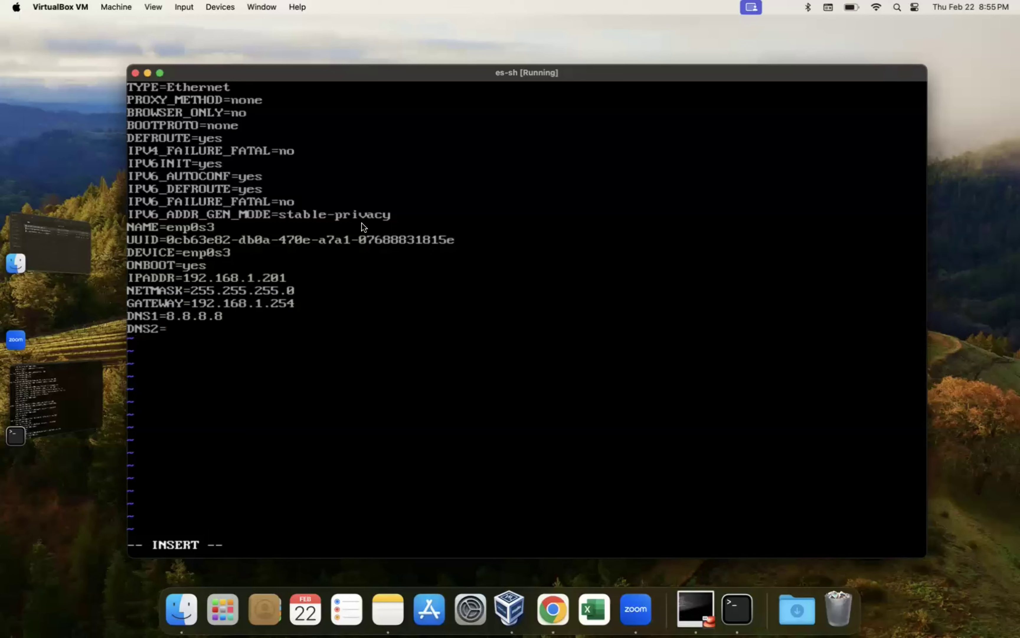
pyautogui.write('8.8.8')
pyautogui.press('BackSpace')
pyautogui.write('4.4 ')
pyautogui.write('PREFI')
pyautogui.write('X=24')
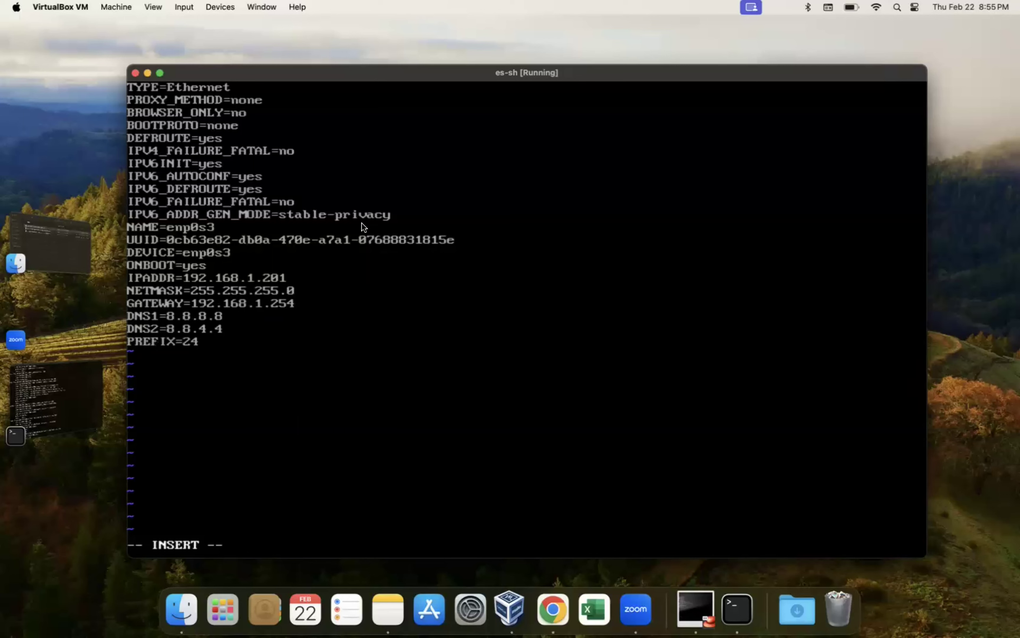
# Step: Save and quit vi with :wq, then clear the terminal
pyautogui.press('Escape')
pyautogui.write(':wq')
pyautogui.press('Return')
pyautogui.write('clear')
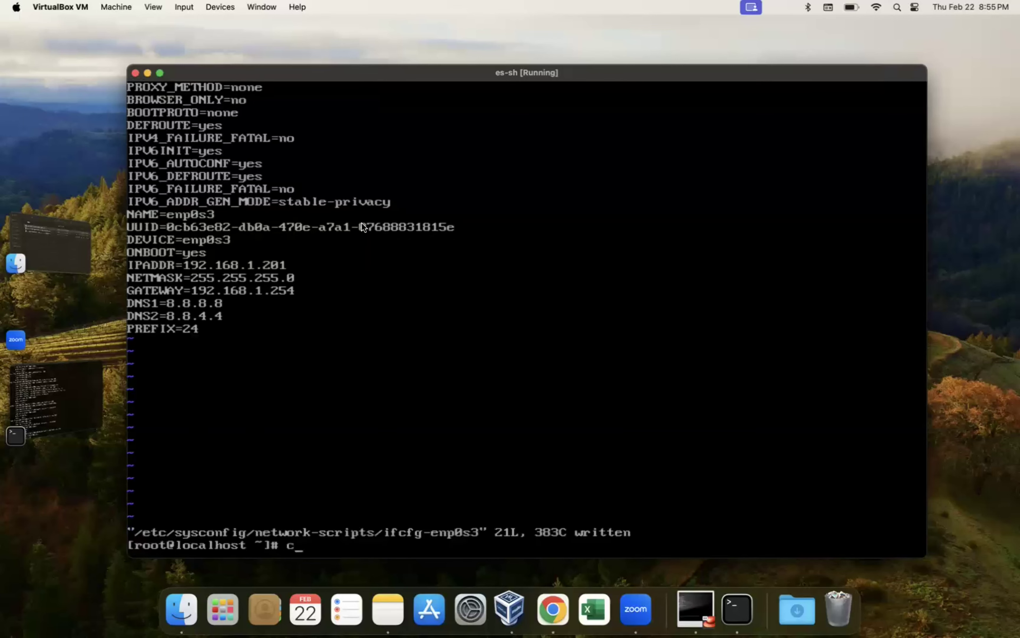
pyautogui.press('Return')
# Step: Clear the terminal for fresh prompts
pyautogui.press('Up')
pyautogui.press('Up')
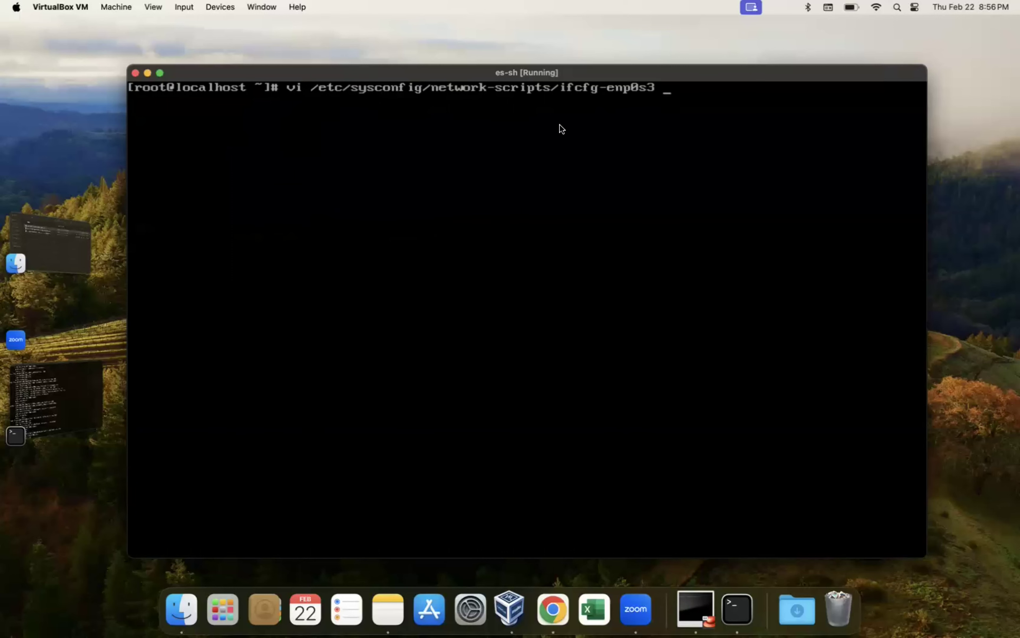
pyautogui.press('Up')
pyautogui.press('BackSpace')
pyautogui.press('Return')
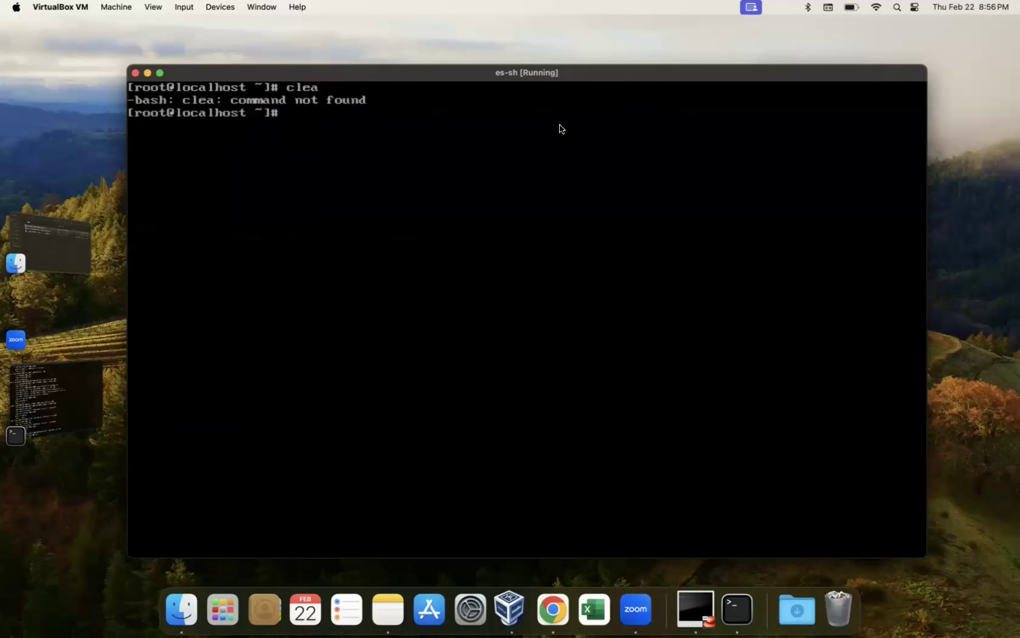
pyautogui.hotkey('ctrl', 'l')
pyautogui.press('Return')
pyautogui.press('Return')
pyautogui.press('Return')
pyautogui.press('Return')
pyautogui.press('Return')
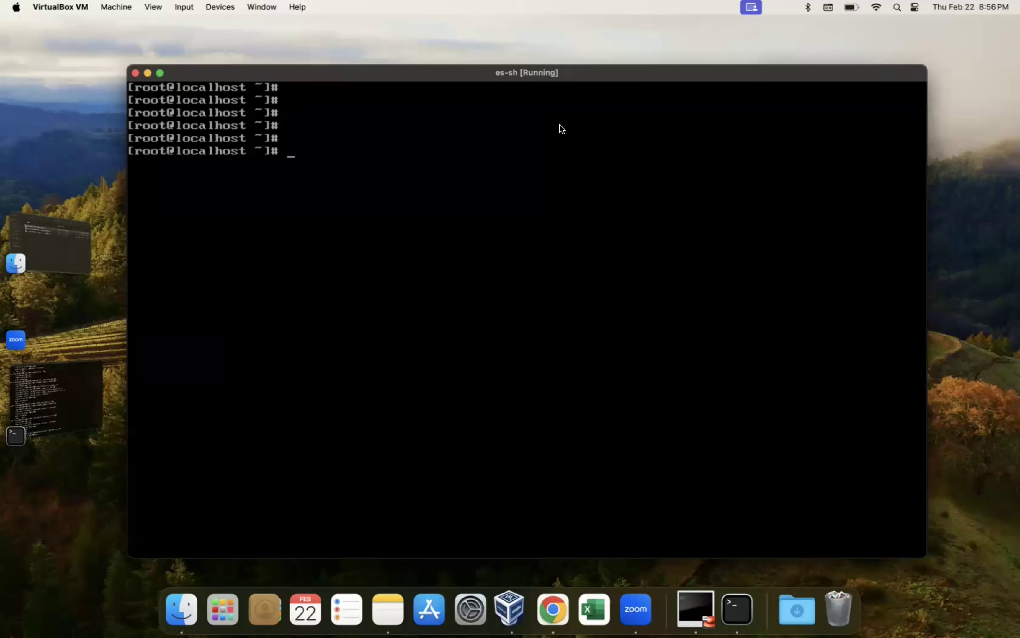
# Step: Restart the network service and check enp0s3 holds 192.168.1.201/24 with ip add show
pyautogui.write('systemctl restart network')
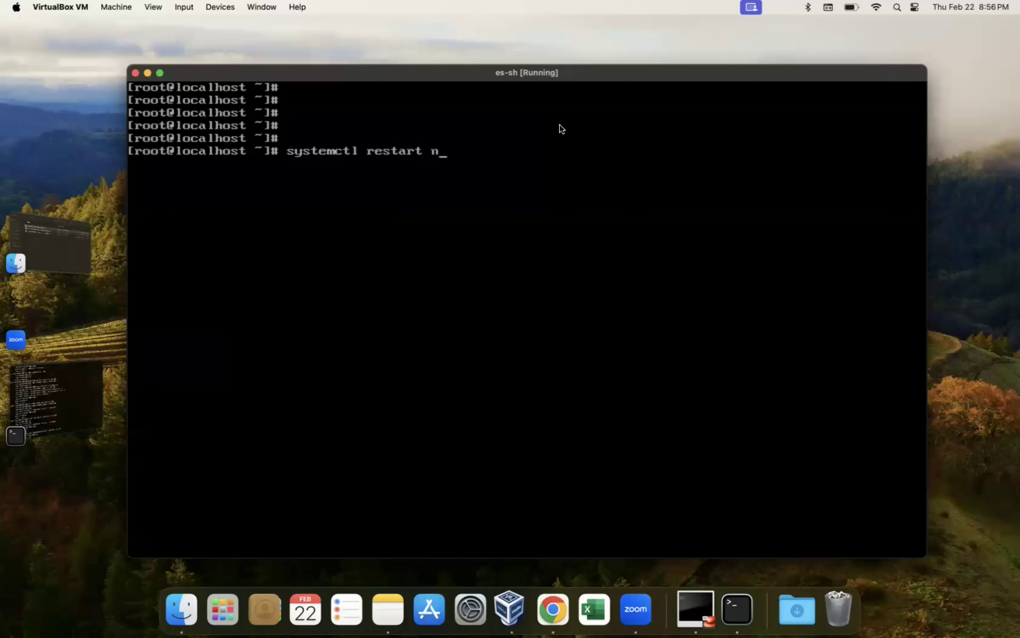
pyautogui.press('Return')
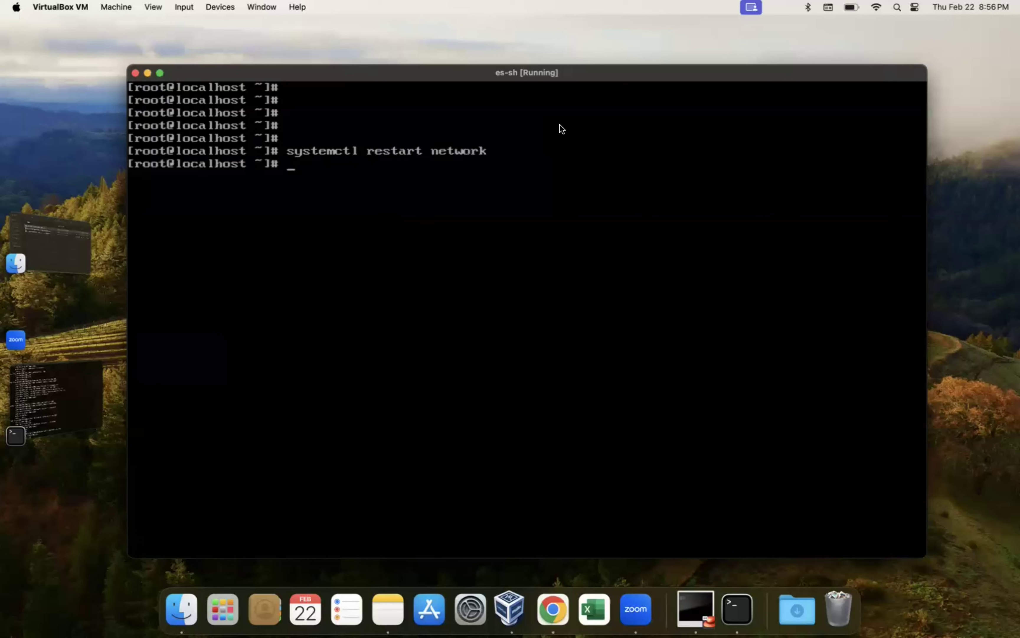
pyautogui.write('ip add show')
pyautogui.press('Return')
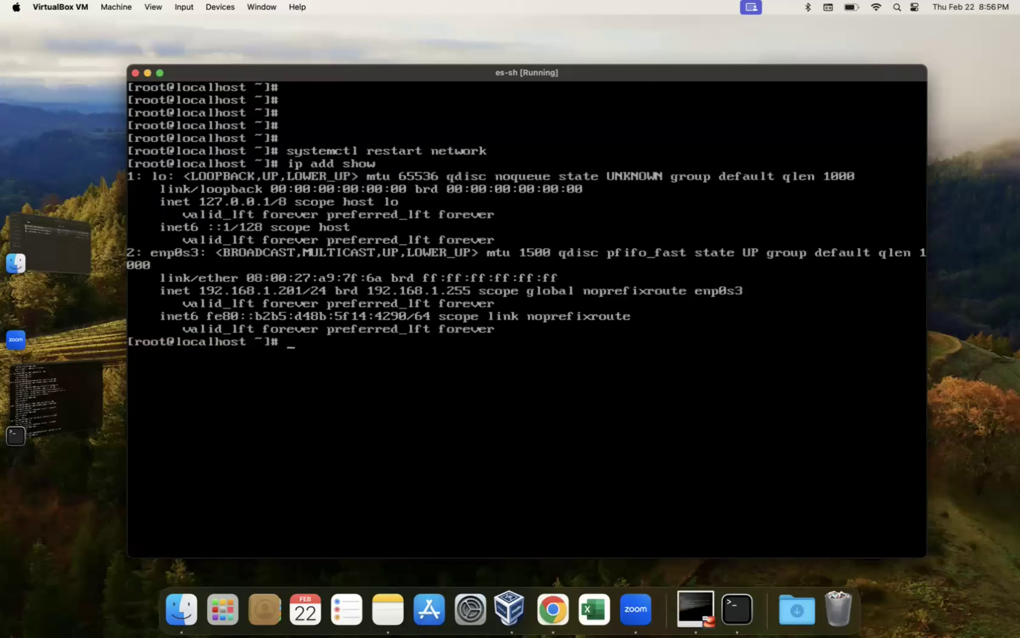
pyautogui.press('Return')
pyautogui.press('Return')
# Step: Ping google.com, stop it after no replies, and switch to the VirtualBox Manager
pyautogui.write('ping')
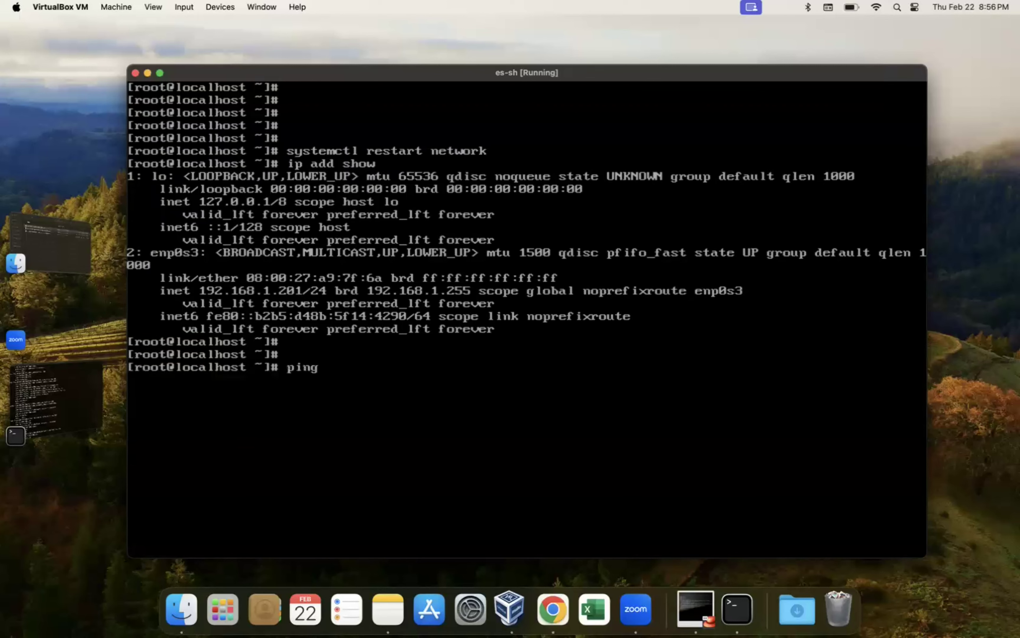
pyautogui.write(' google.com')
pyautogui.press('Return')
pyautogui.hotkey('ctrl', 'c')
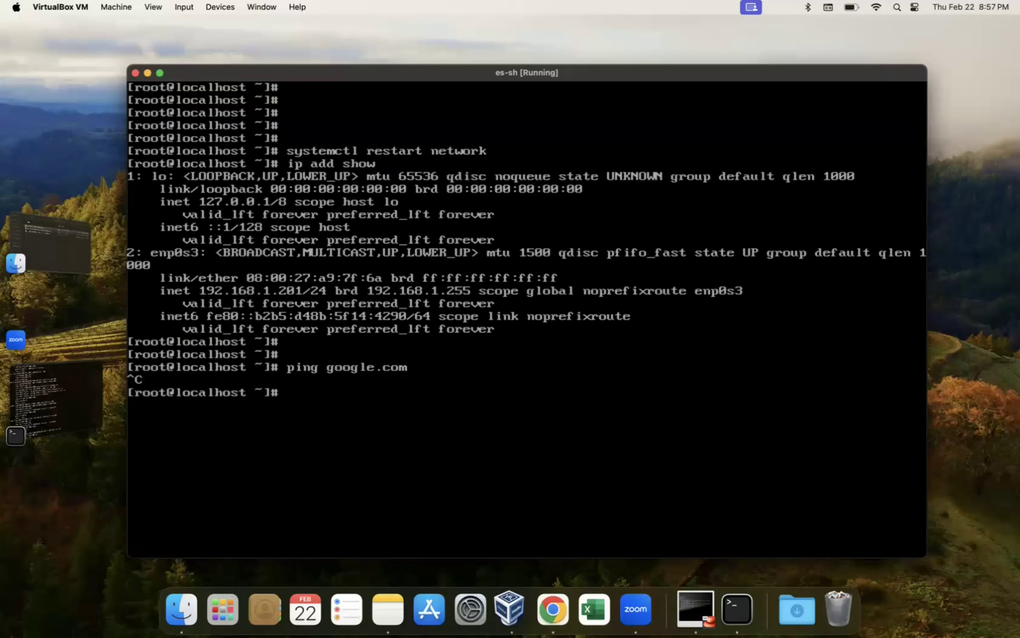
pyautogui.hotkey('ctrl', 'Right')
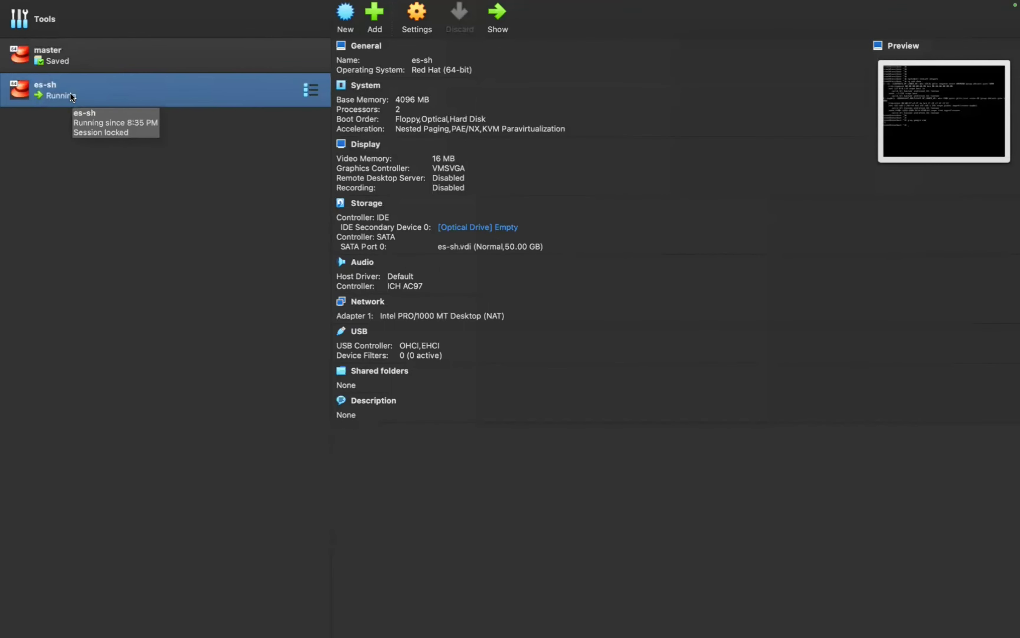
# Step: Attach es-sh's Adapter 1 as a Bridged Adapter on en0: Wi-Fi and save
pyautogui.click(423, 23)
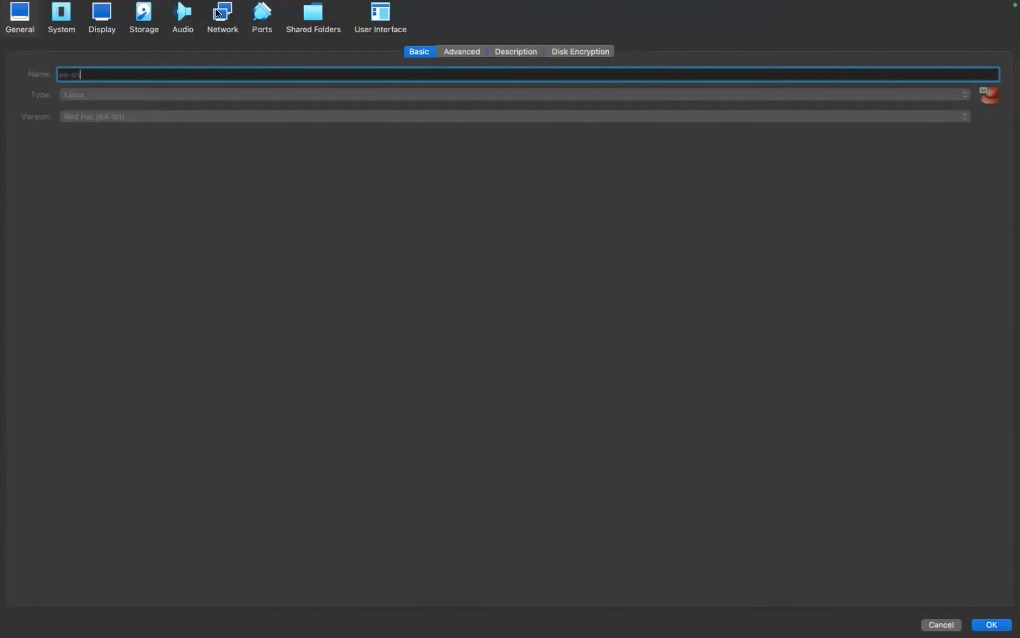
pyautogui.click(219, 13)
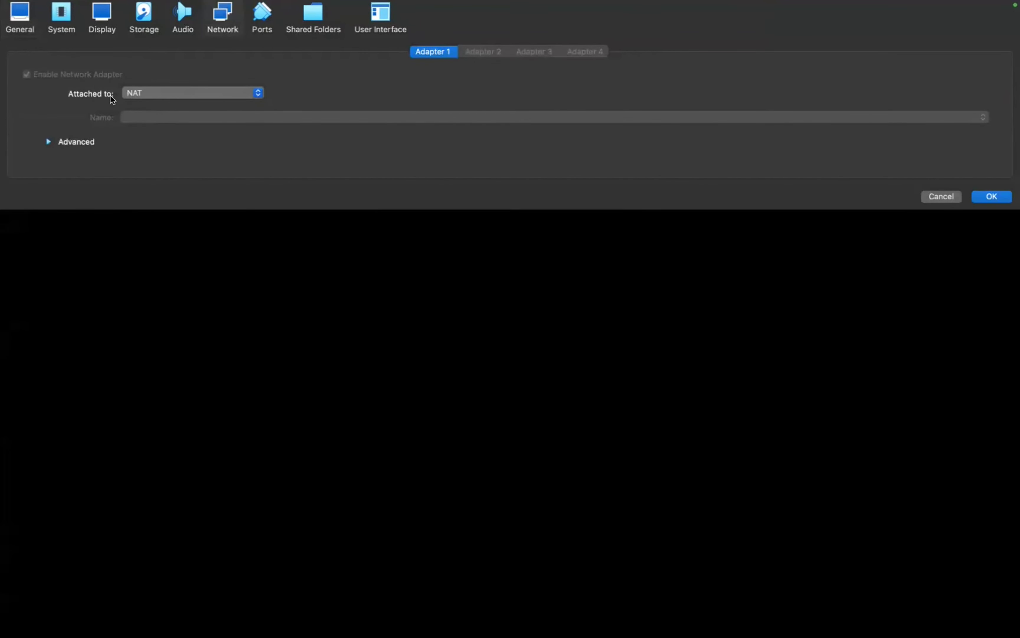
pyautogui.click(134, 93)
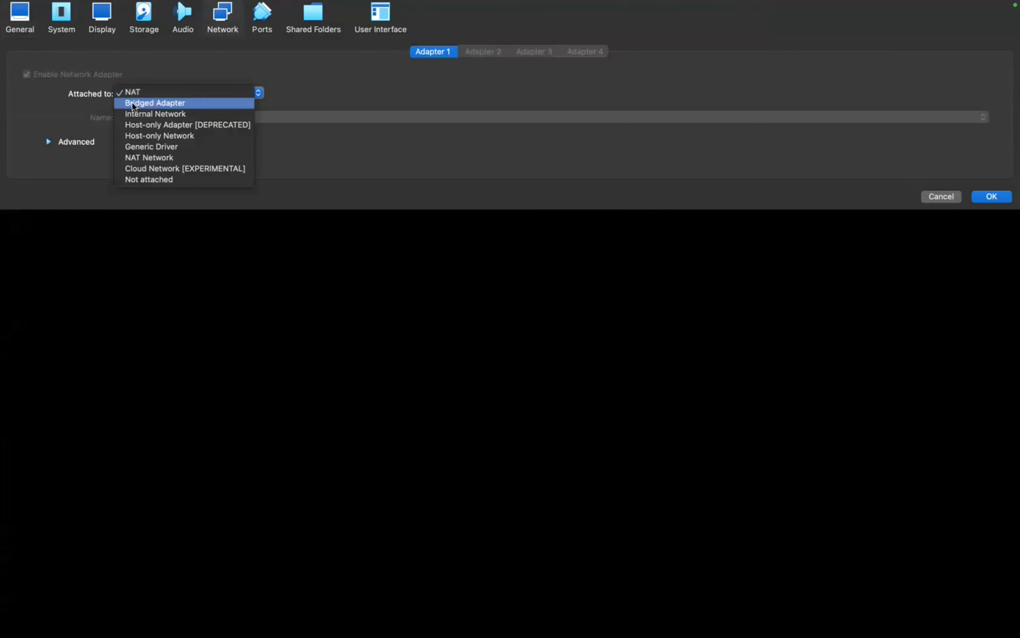
pyautogui.click(132, 102)
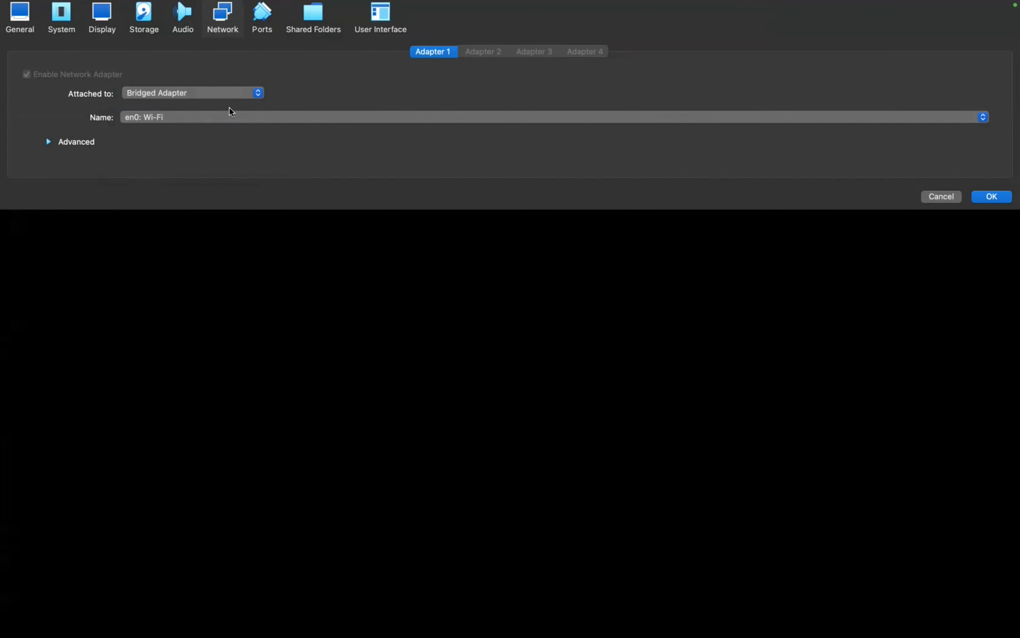
pyautogui.click(992, 197)
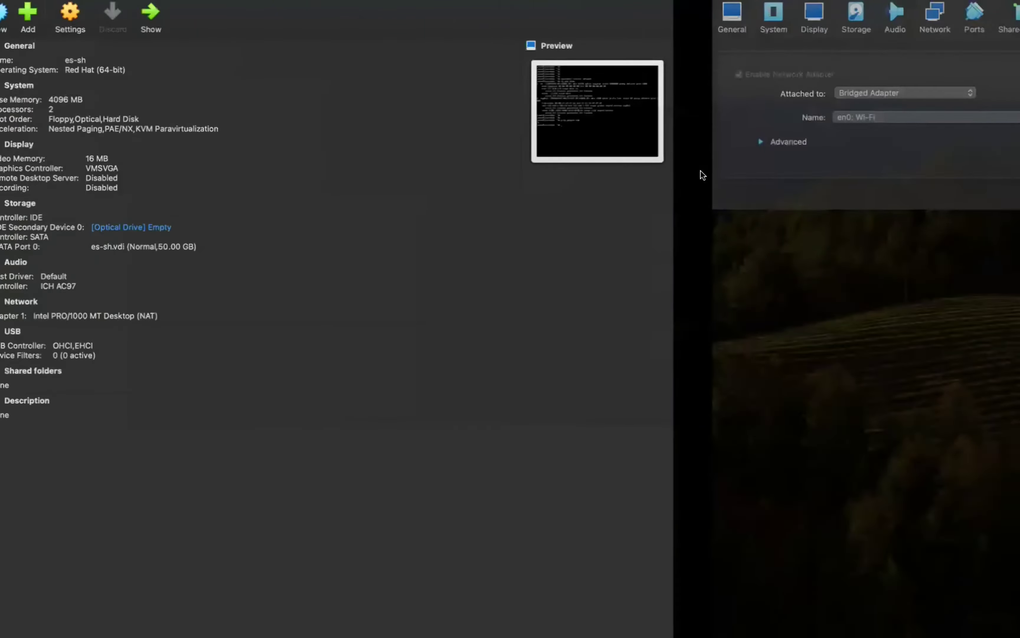
pyautogui.hotkey('ctrl', 'Left')
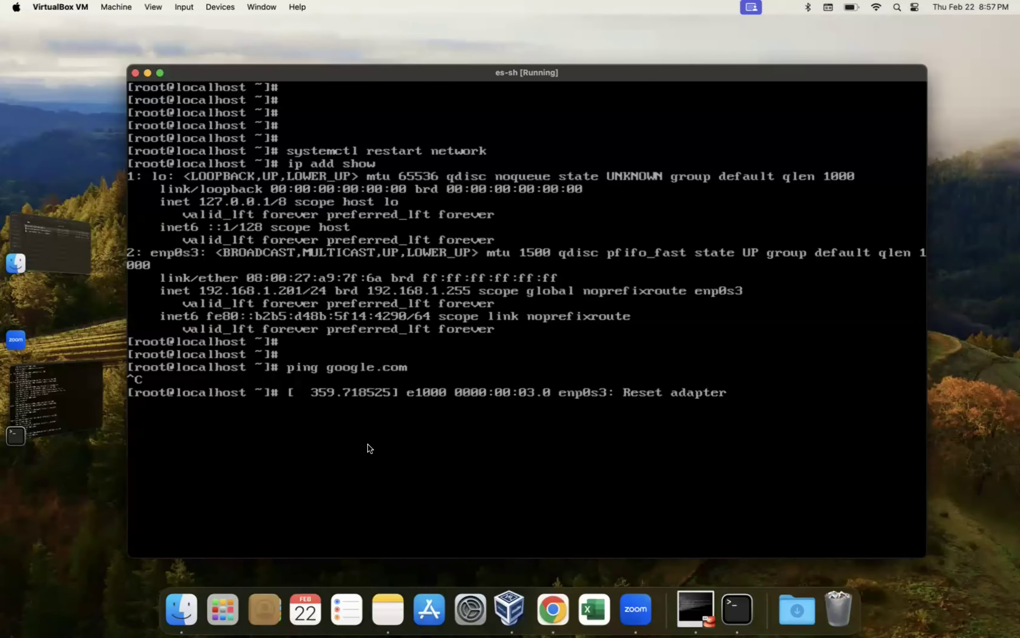
# Step: Ping google.com again, getting 4 of 4 packets received with 0% loss
pyautogui.hotkey('ctrl', 'c')
pyautogui.write('in')
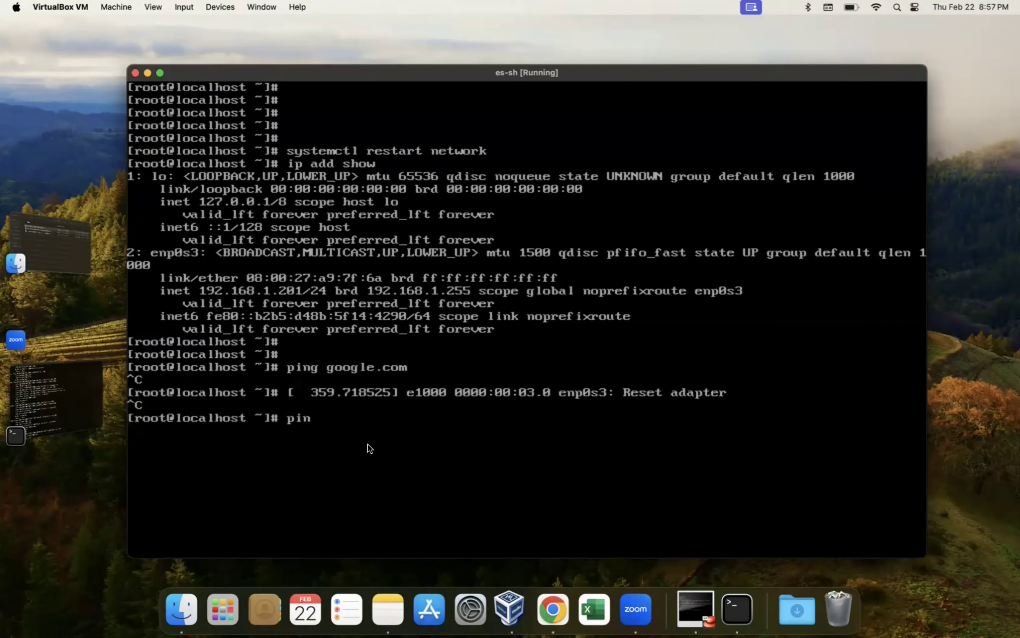
pyautogui.write('g google.com')
pyautogui.press('Return')
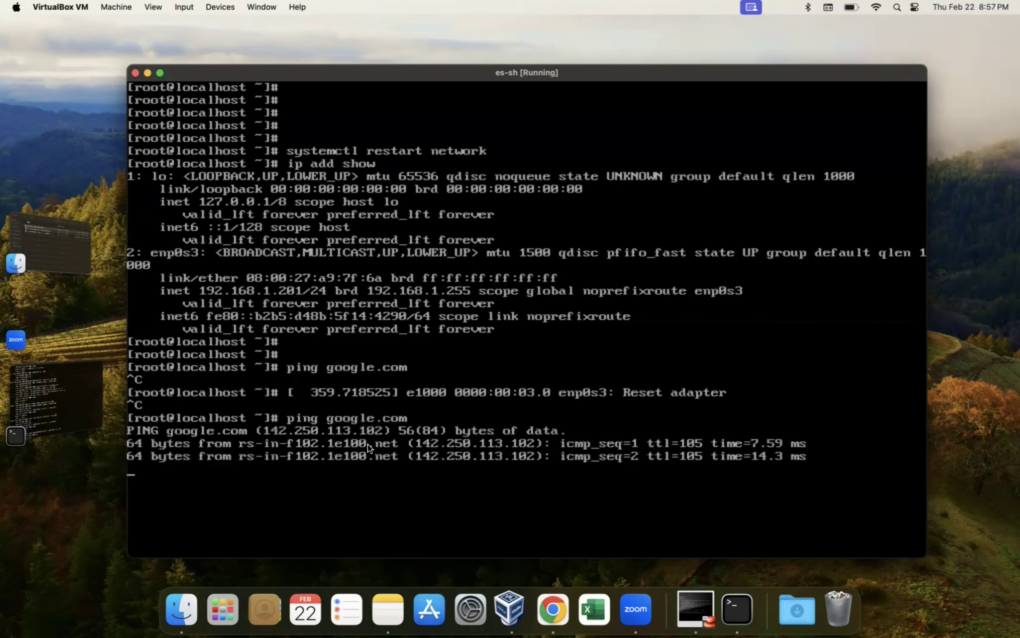
pyautogui.hotkey('ctrl', 'c')
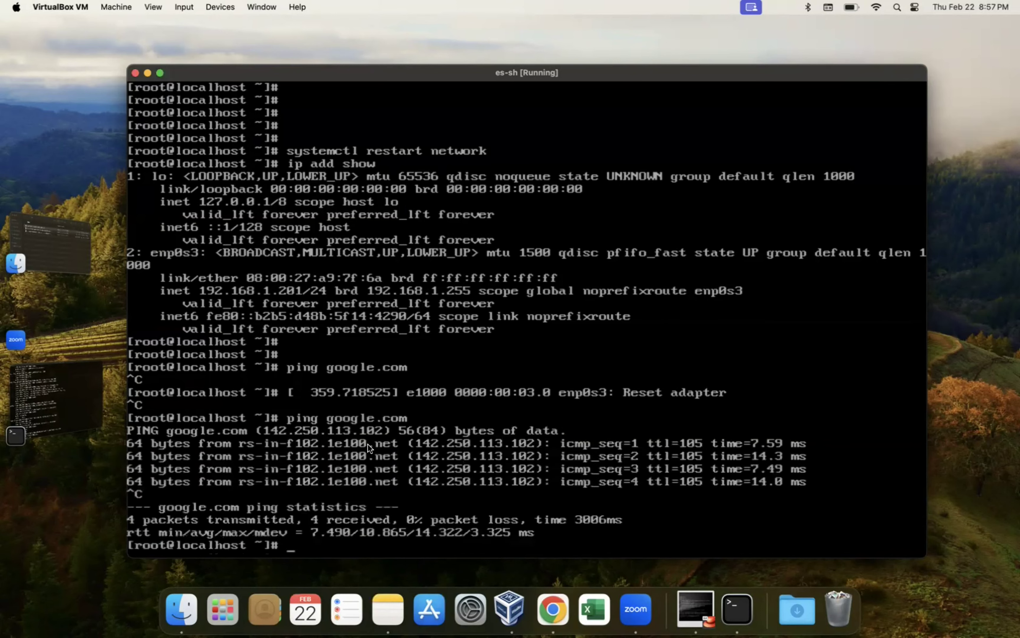